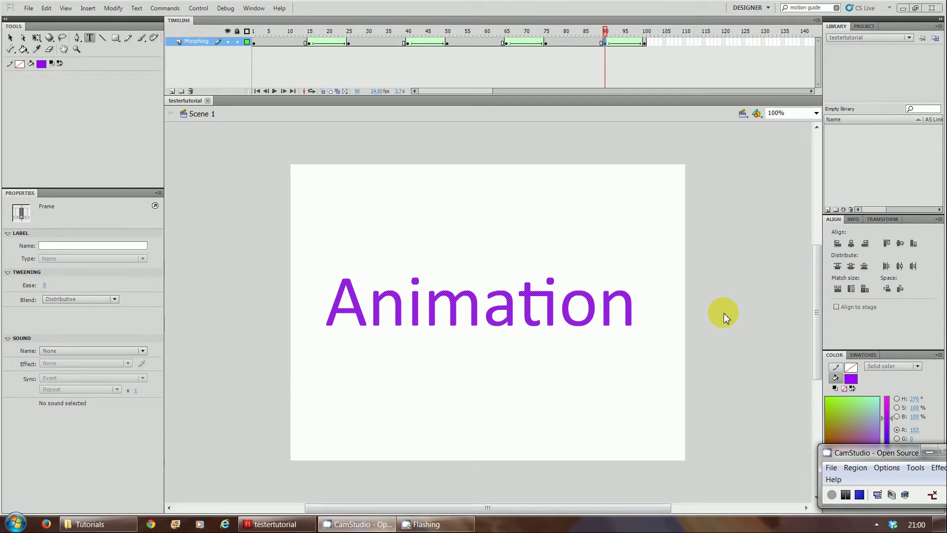
- Deselect the Animation text and run a test export of the movie
click(723, 313)
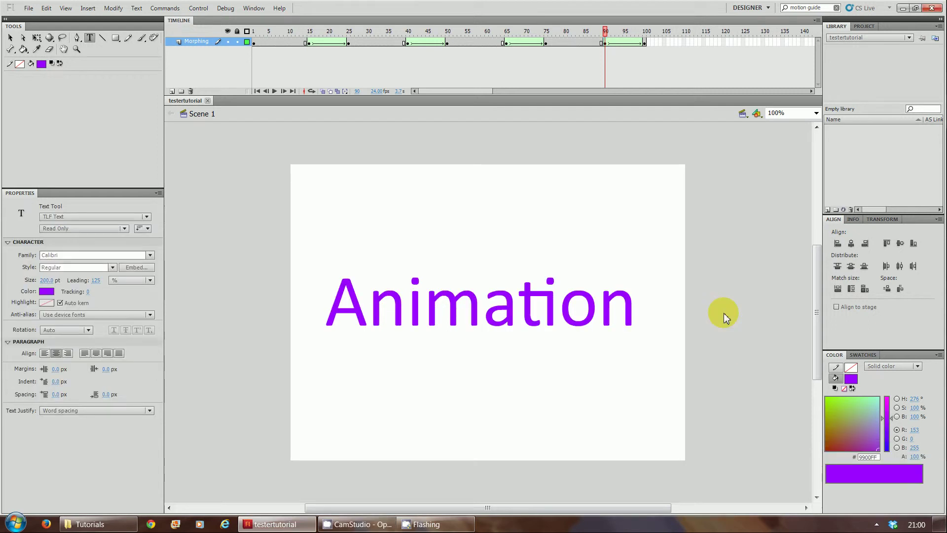
key(ctrl+Return)
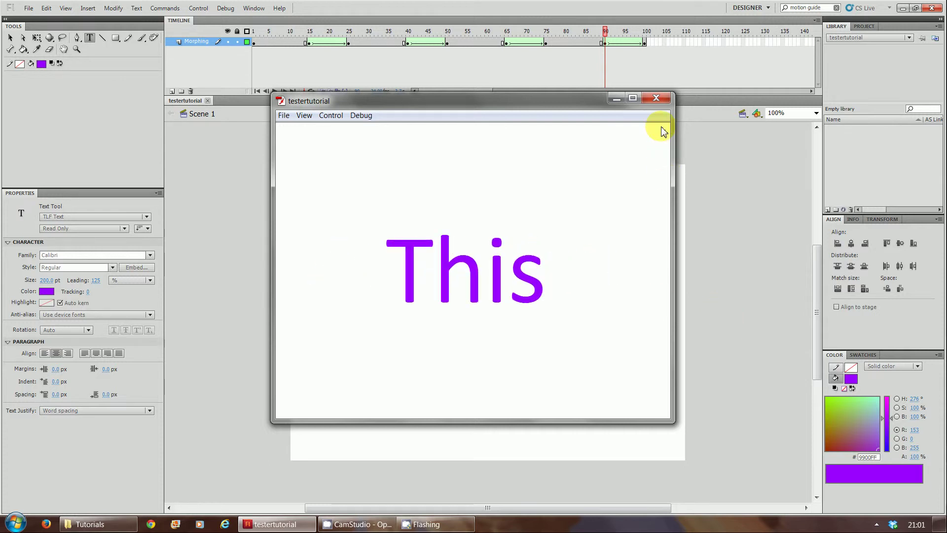
- Close the test window and remove the frames after 90 that morph into This
click(652, 102)
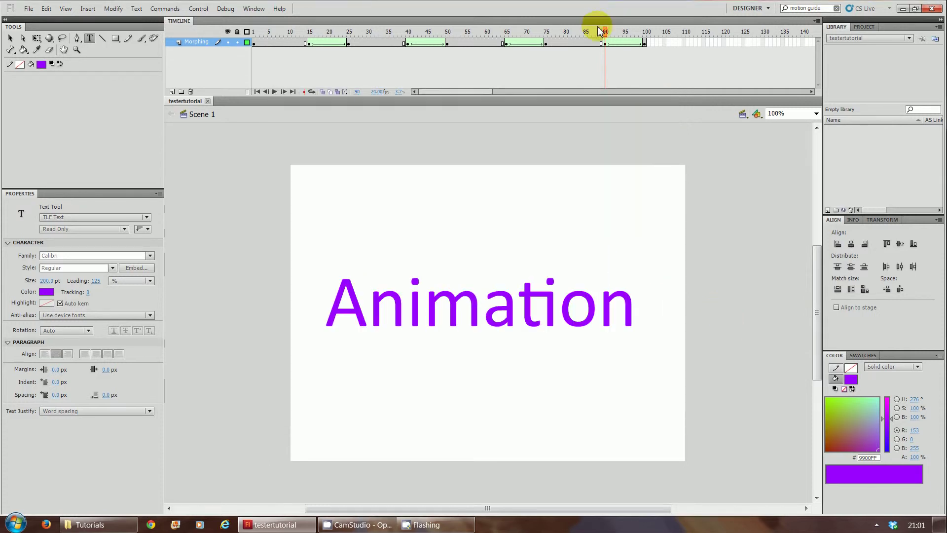
mouse_move(607, 33)
mouse_down()
mouse_move(653, 39)
mouse_move(609, 43)
mouse_up()
right_click(610, 43)
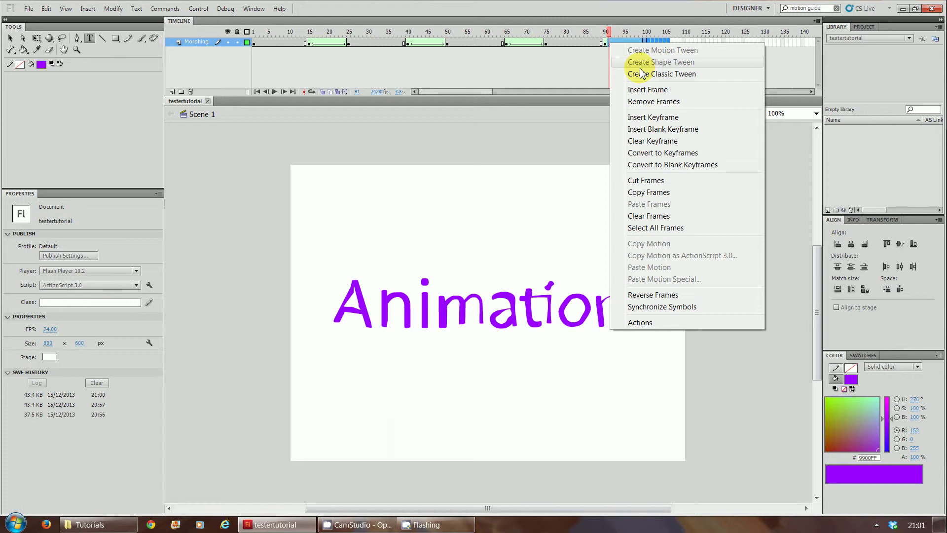
click(648, 102)
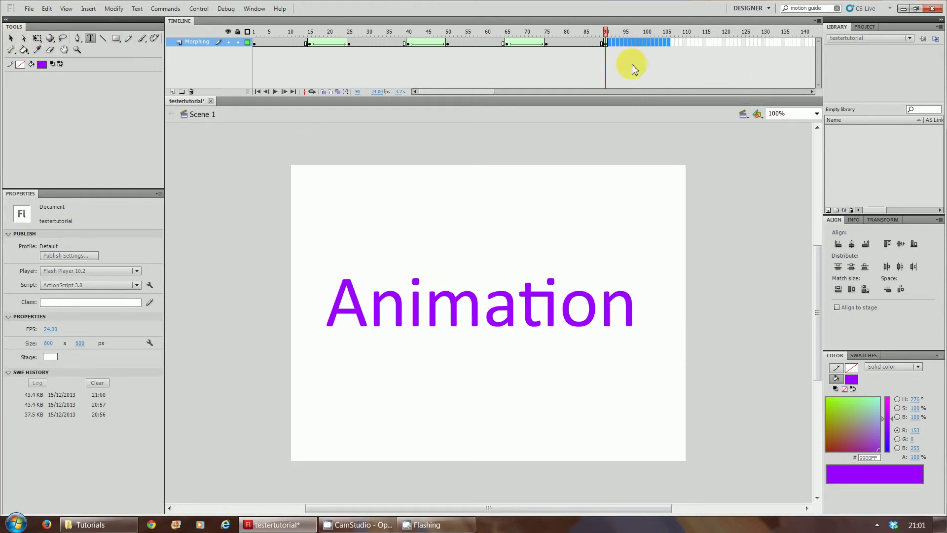
- Insert a keyframe at frame 100 so the tween from 90 still shows Animation
click(605, 43)
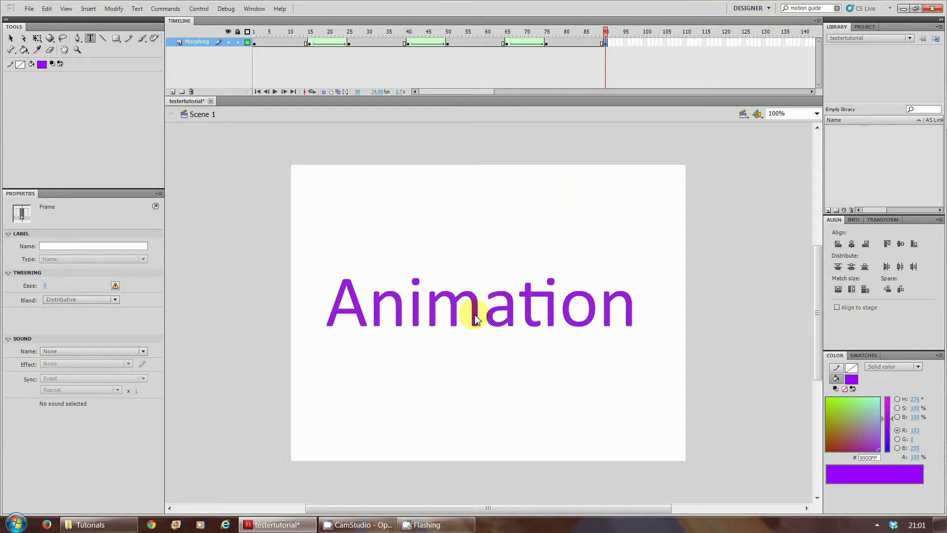
click(644, 44)
key(F6)
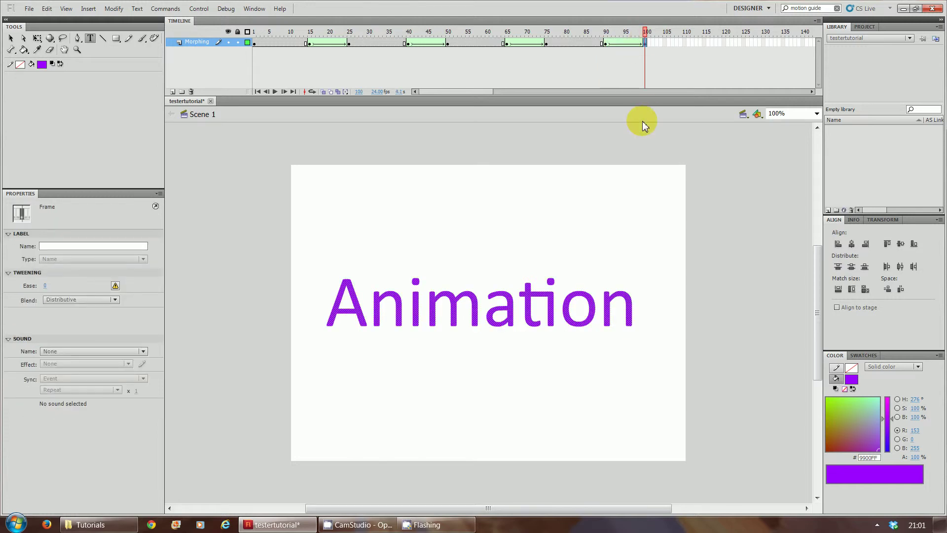
- Move the final n, the o and the i out of the word, dropping o and i near the stage bottom
click(14, 39)
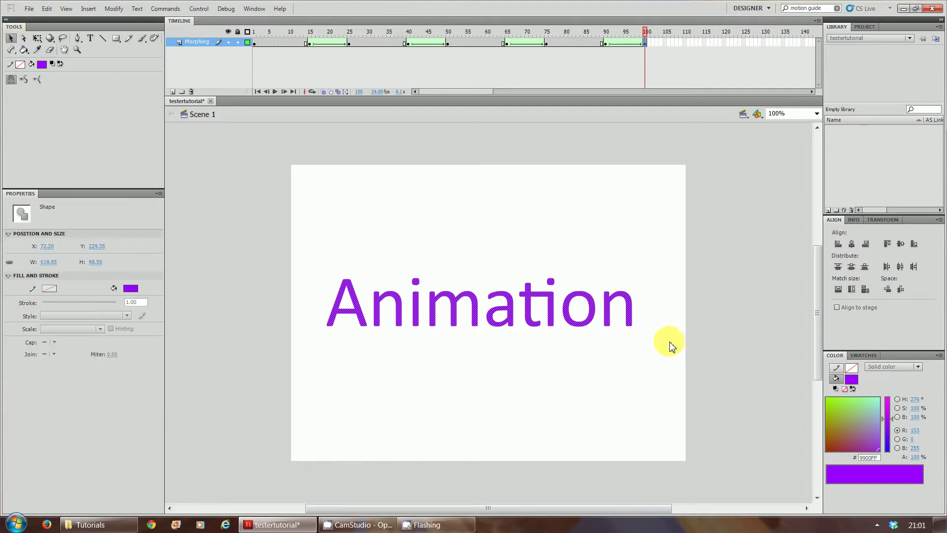
drag(669, 340, 598, 277)
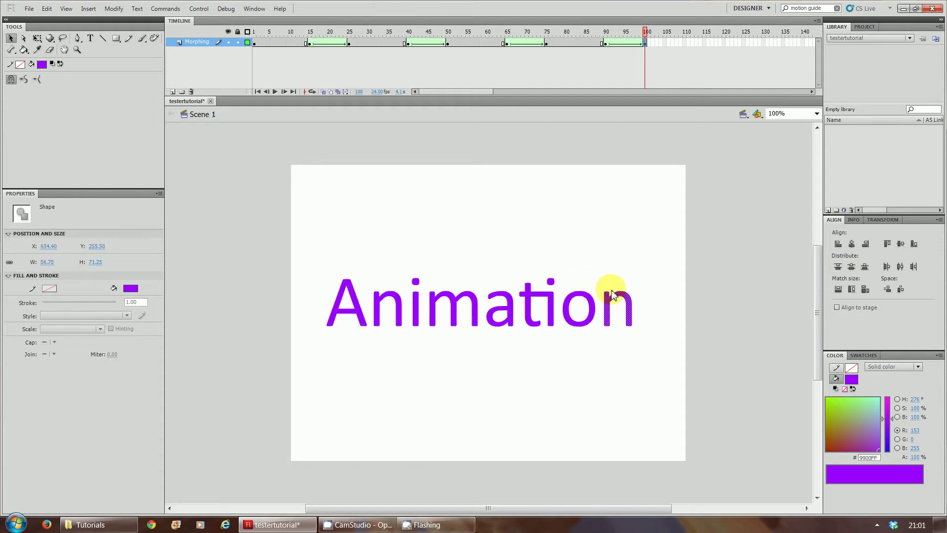
drag(676, 355, 594, 288)
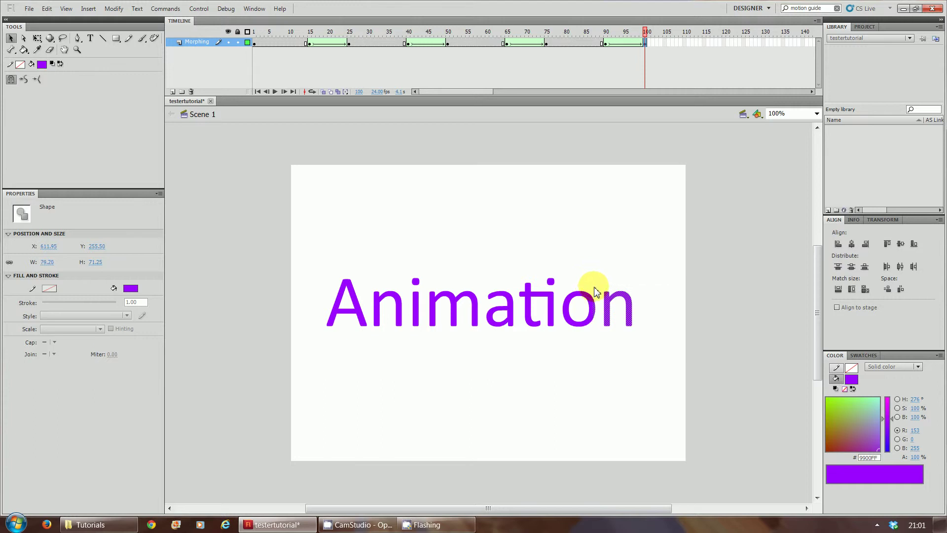
click(628, 295)
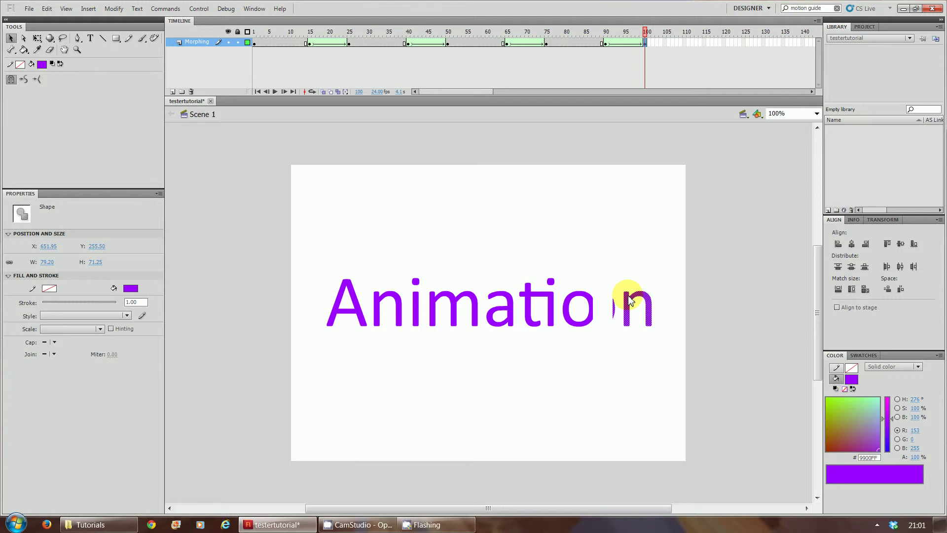
key(ctrl+z)
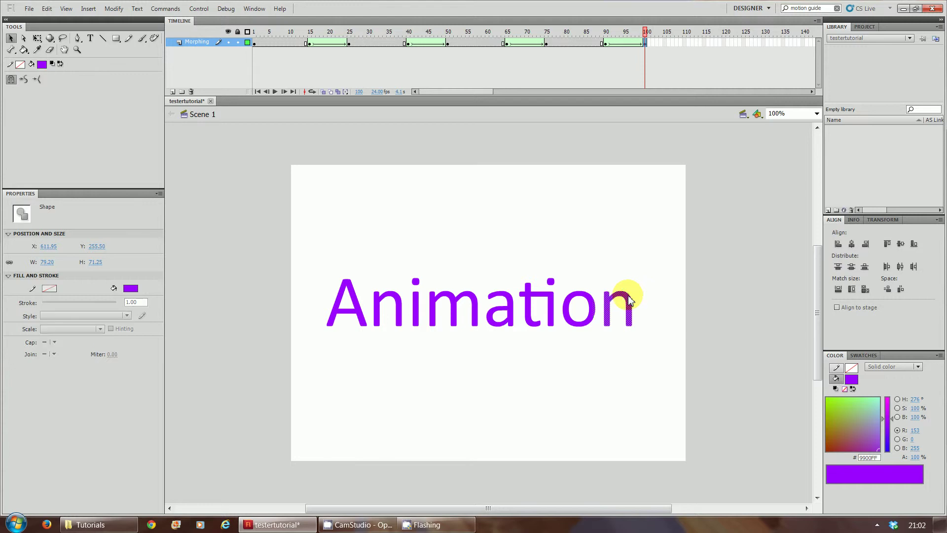
click(668, 400)
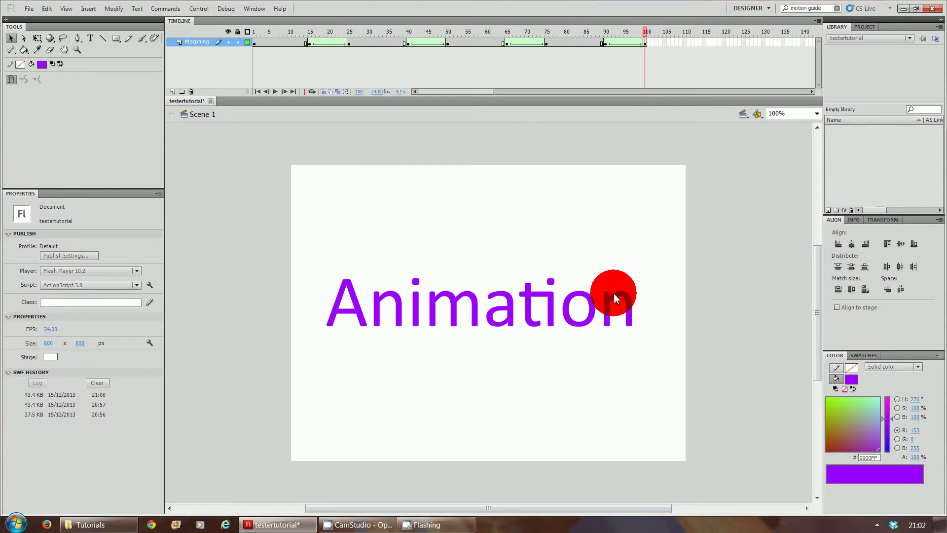
drag(599, 268, 659, 185)
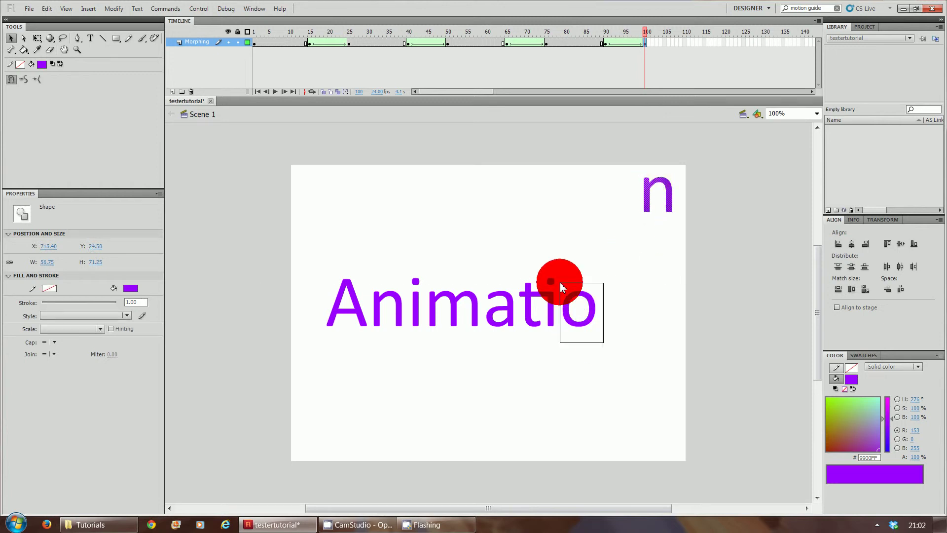
drag(560, 280, 609, 424)
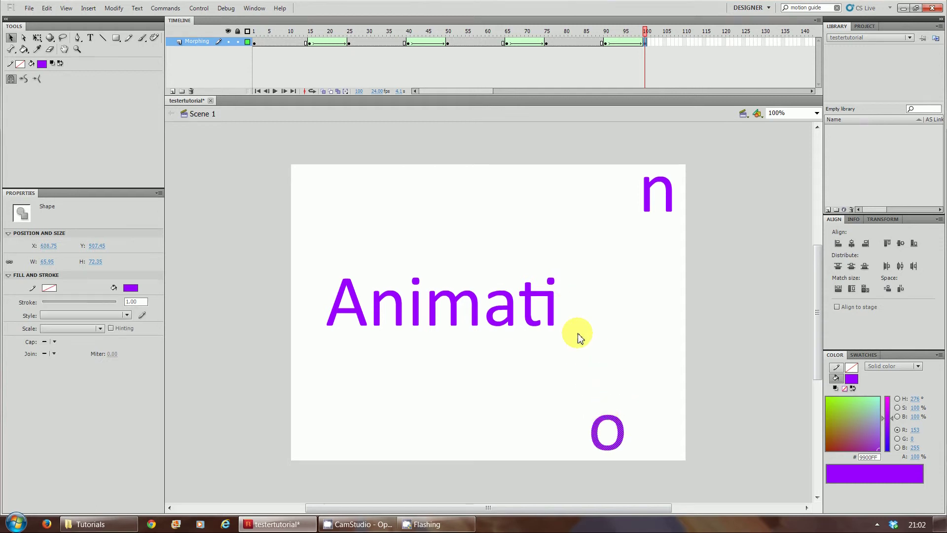
drag(580, 341, 547, 243)
drag(545, 306, 531, 434)
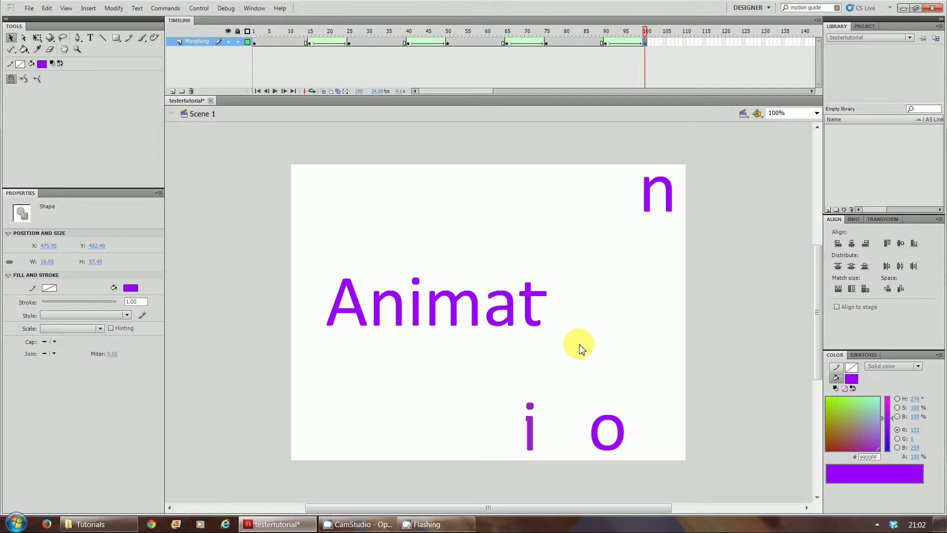
- Scatter the t to the top, the a to the right and the m to the bottom
click(511, 258)
drag(521, 263, 521, 264)
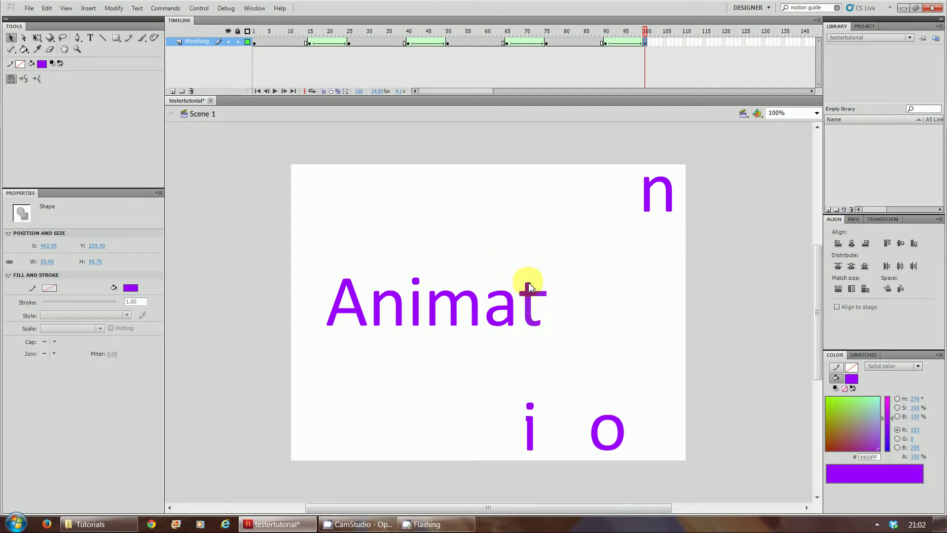
drag(527, 295, 462, 202)
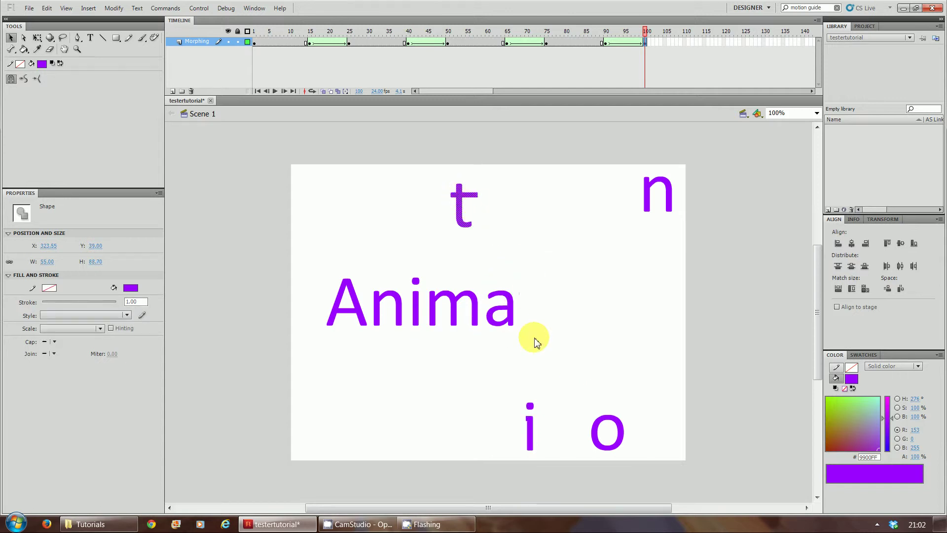
drag(484, 285, 643, 303)
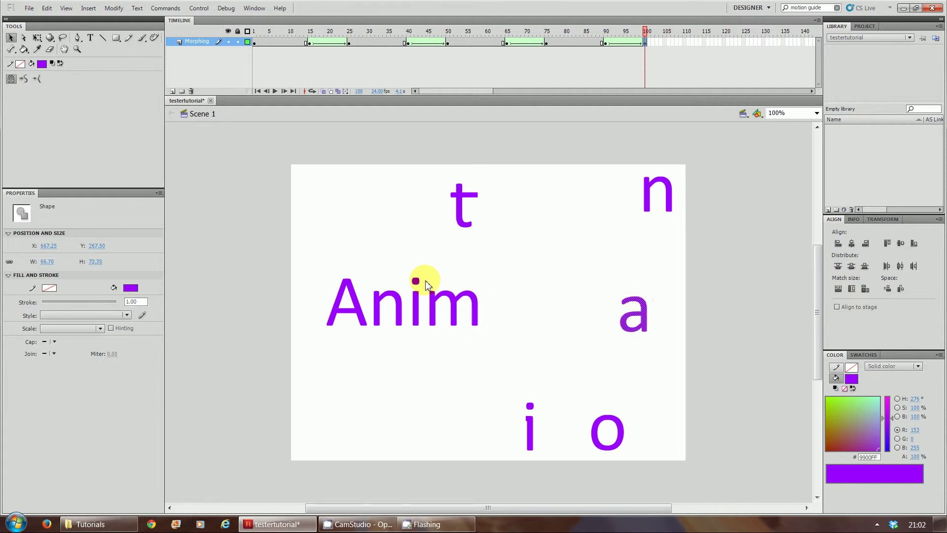
drag(424, 281, 507, 353)
drag(477, 318, 433, 423)
- Move the remaining i beside the t, n beside the m, A near the top, m left
drag(443, 326, 402, 268)
drag(418, 305, 379, 218)
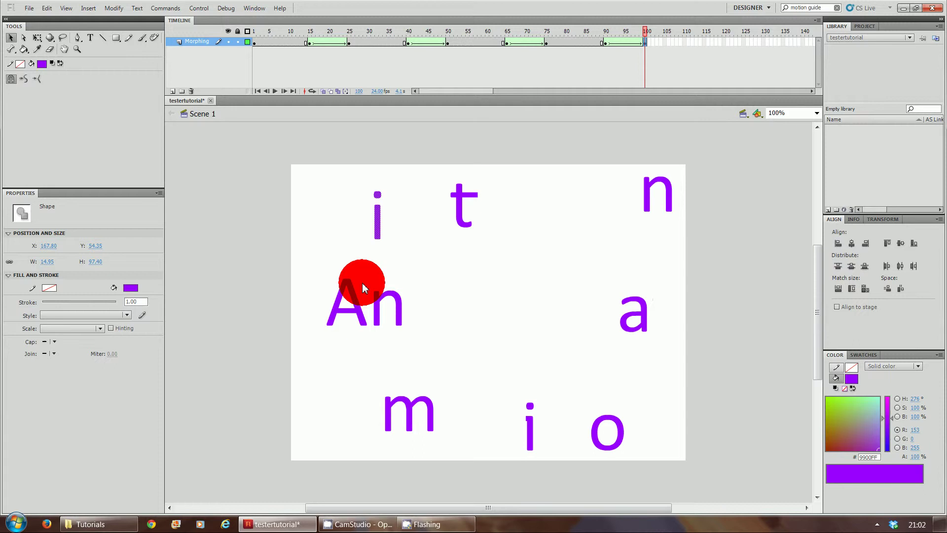
drag(425, 345, 333, 403)
click(387, 329)
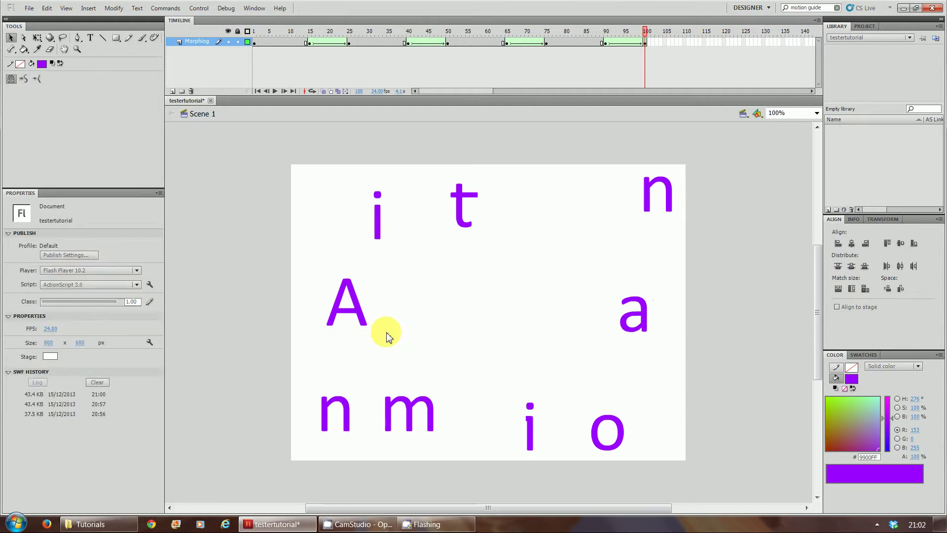
drag(311, 271, 385, 331)
drag(359, 302, 574, 221)
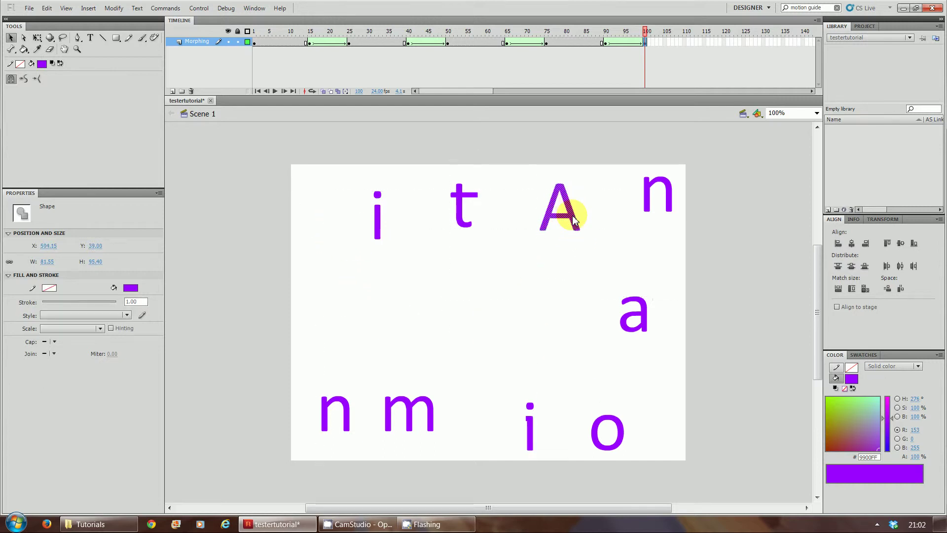
drag(397, 419, 316, 284)
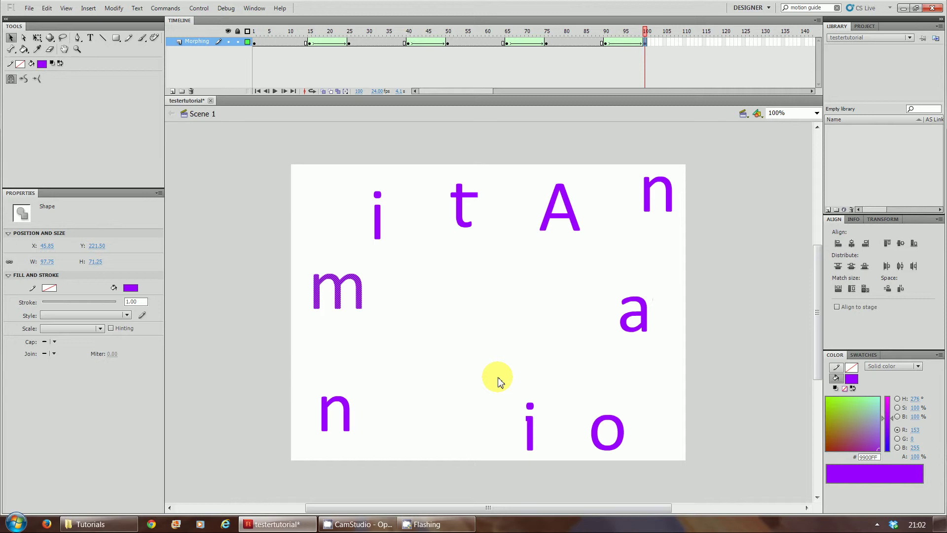
click(525, 441)
drag(519, 444, 467, 438)
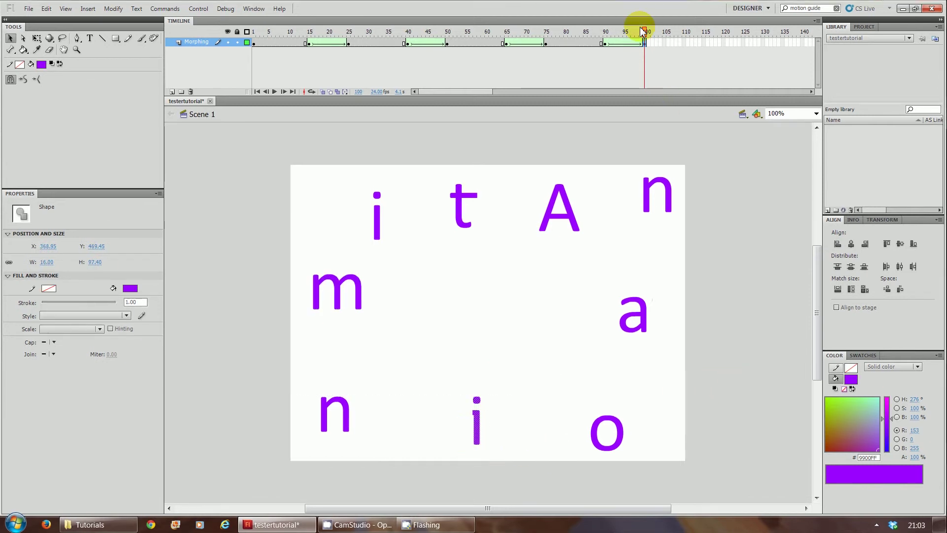
- Hold the scattered letters untweened across frames 100–115, then test the movie
drag(628, 31, 648, 41)
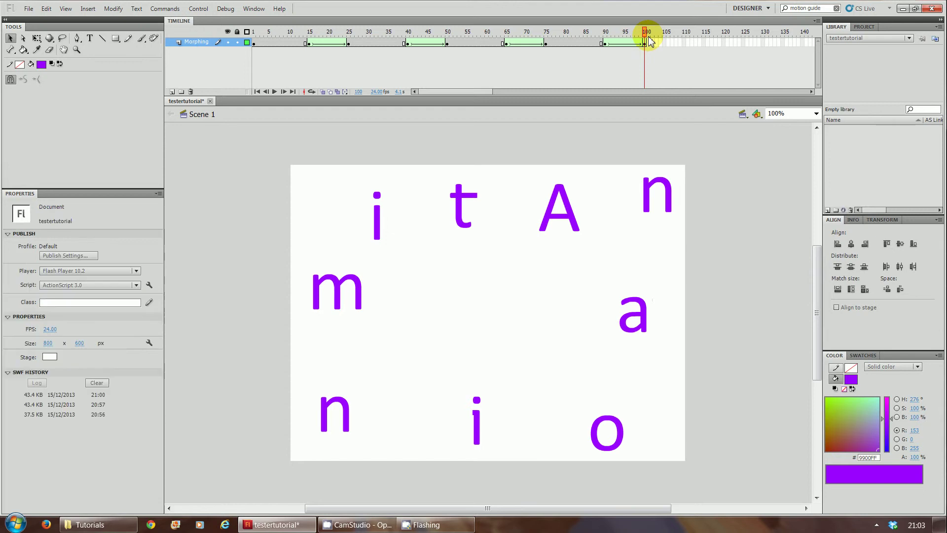
click(703, 43)
key(F5)
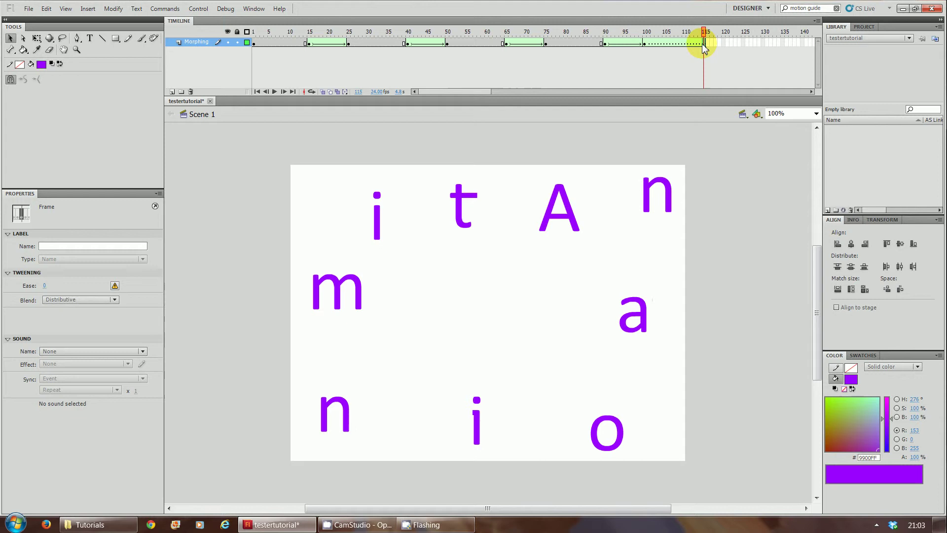
key(ctrl+z)
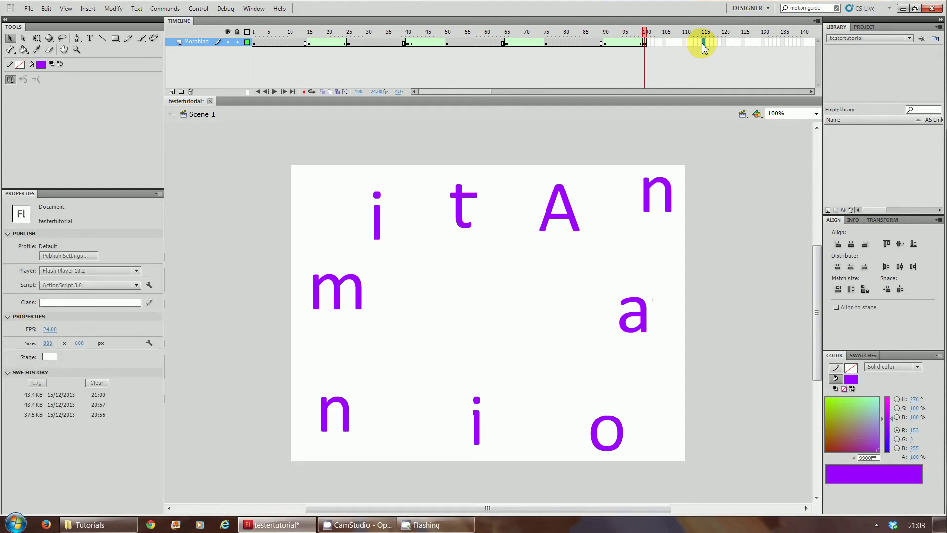
click(704, 43)
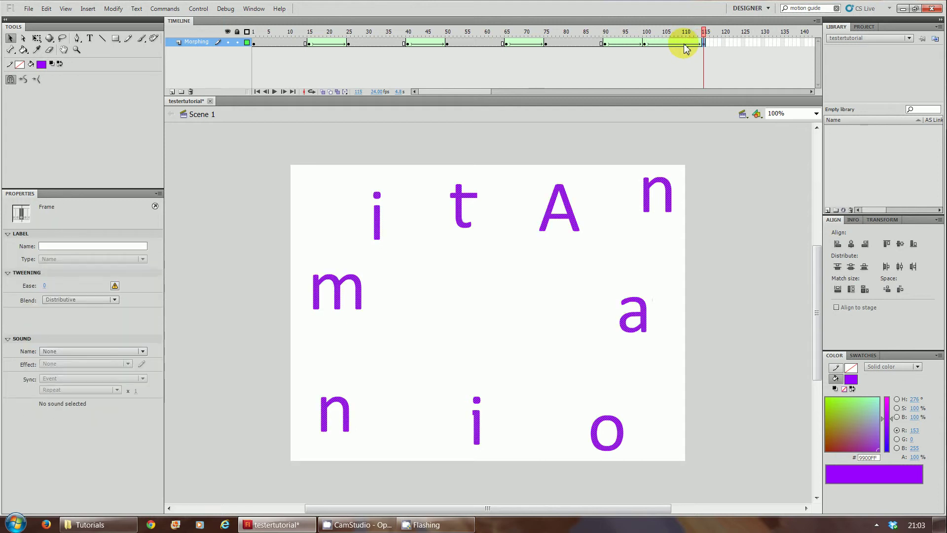
right_click(685, 48)
click(698, 51)
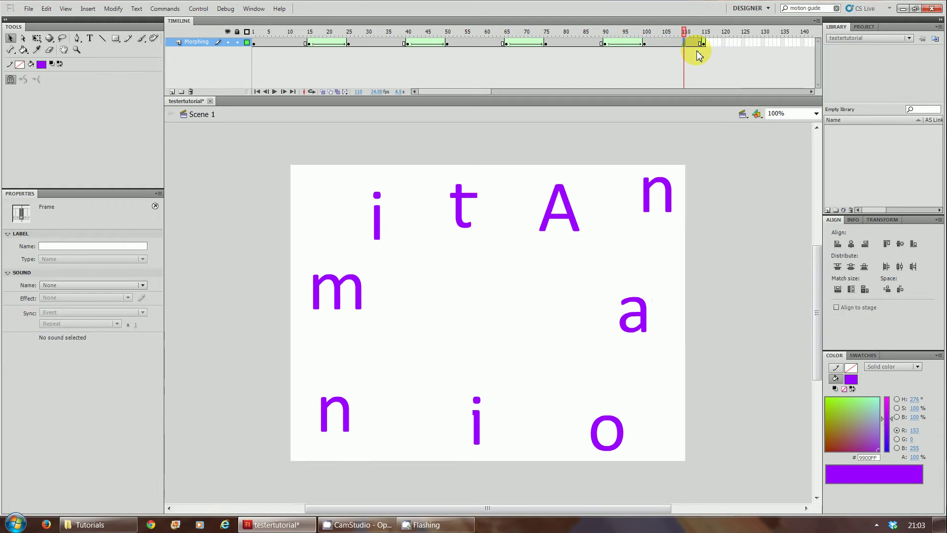
key(ctrl+Return)
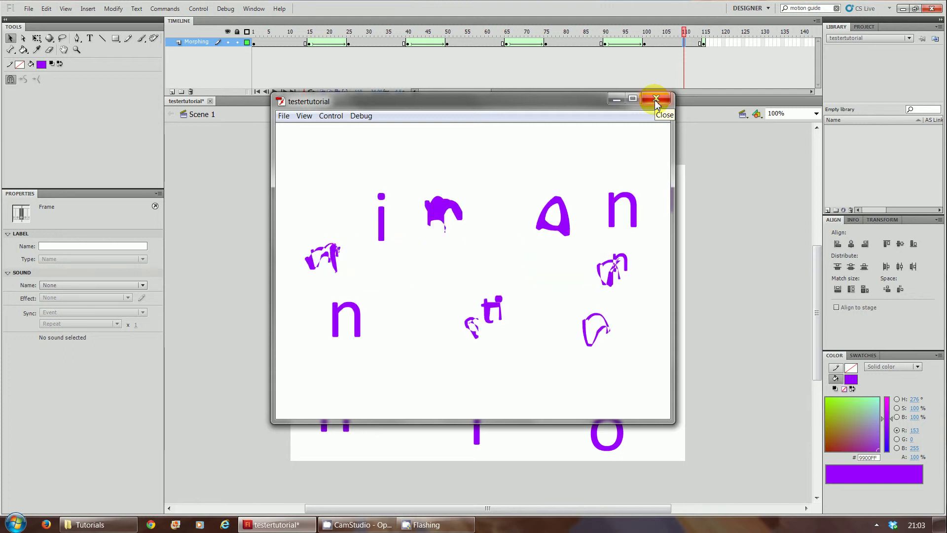
click(656, 101)
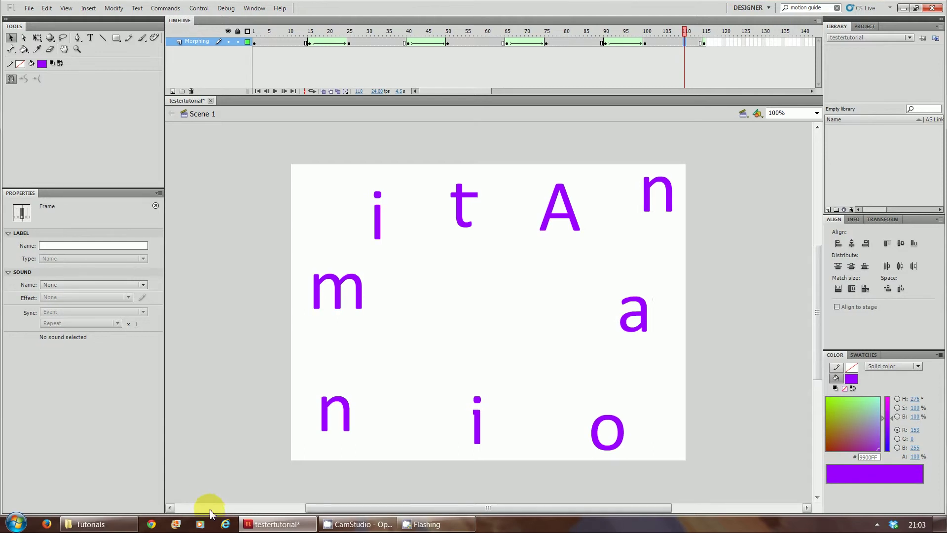
- Find Flash Kit's Glass Break sound effect in Chrome and play its preview twice
click(152, 525)
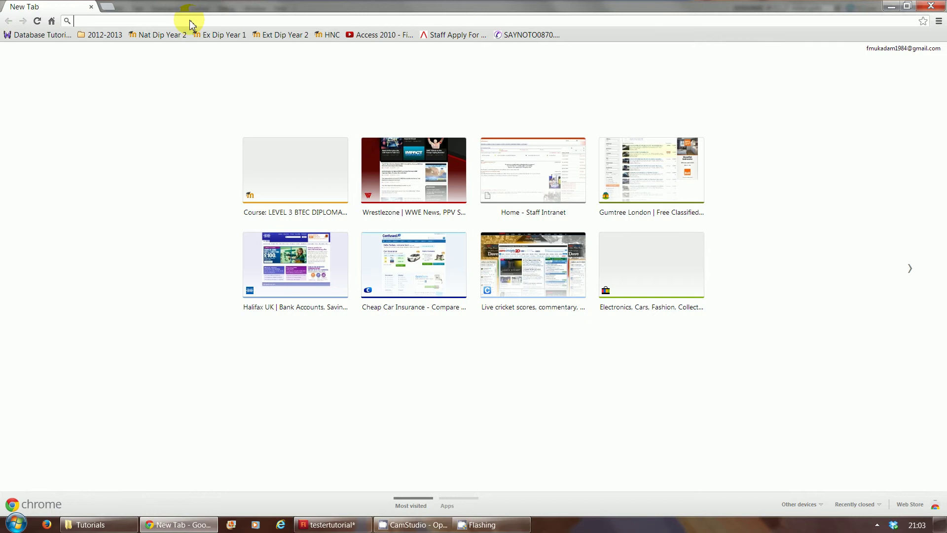
text(flashkit.com/soundfx/)
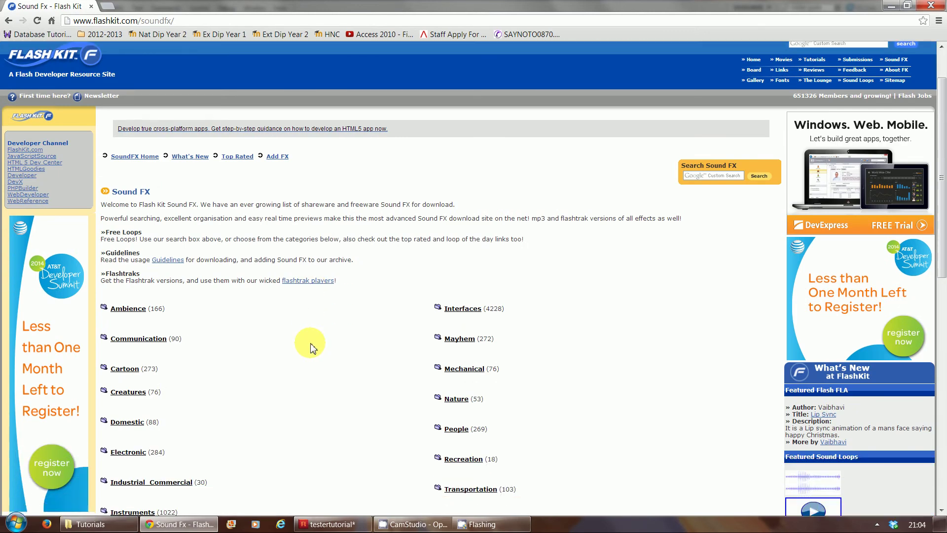
scroll(311, 345, down, 1)
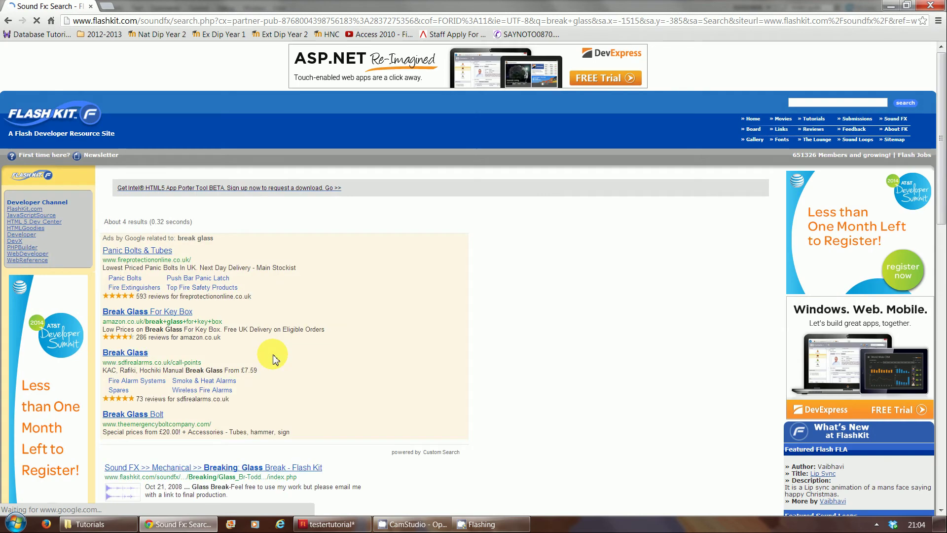
scroll(273, 358, down, 3)
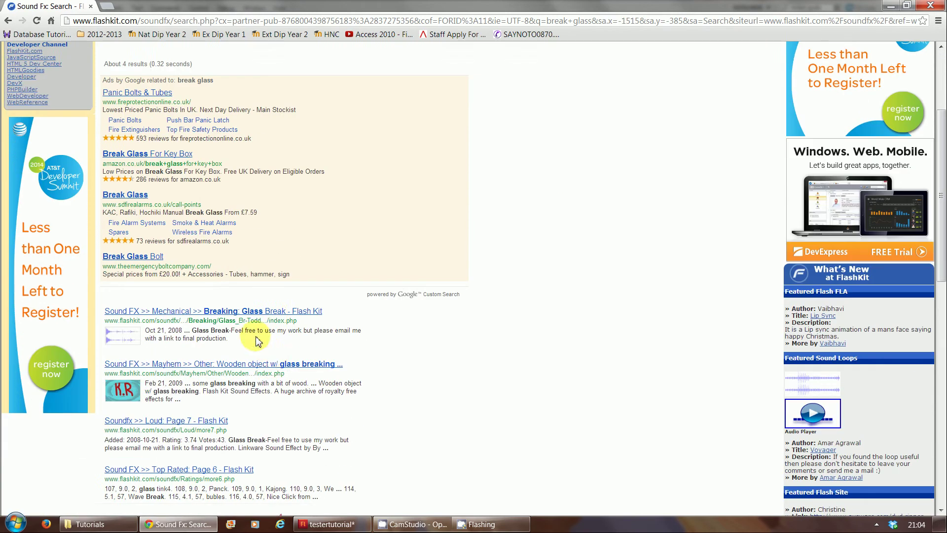
click(207, 315)
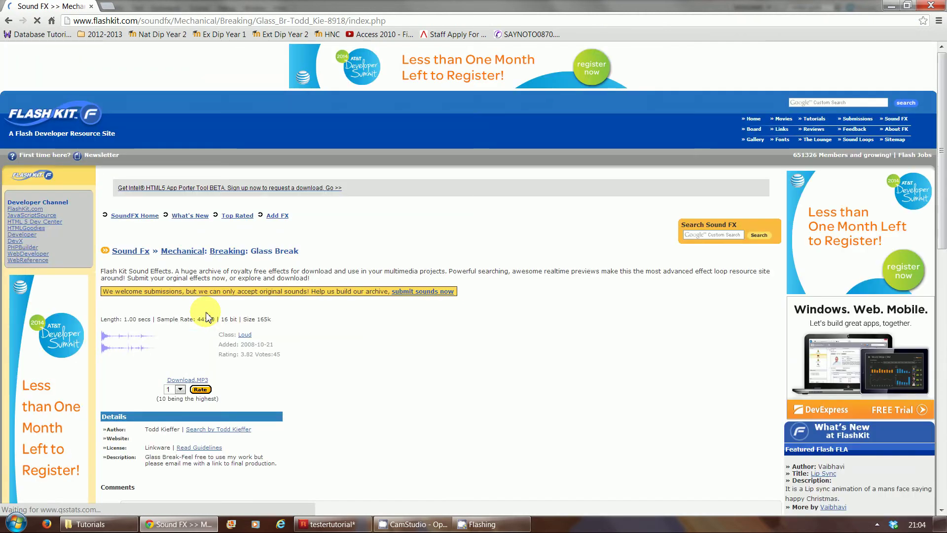
click(198, 352)
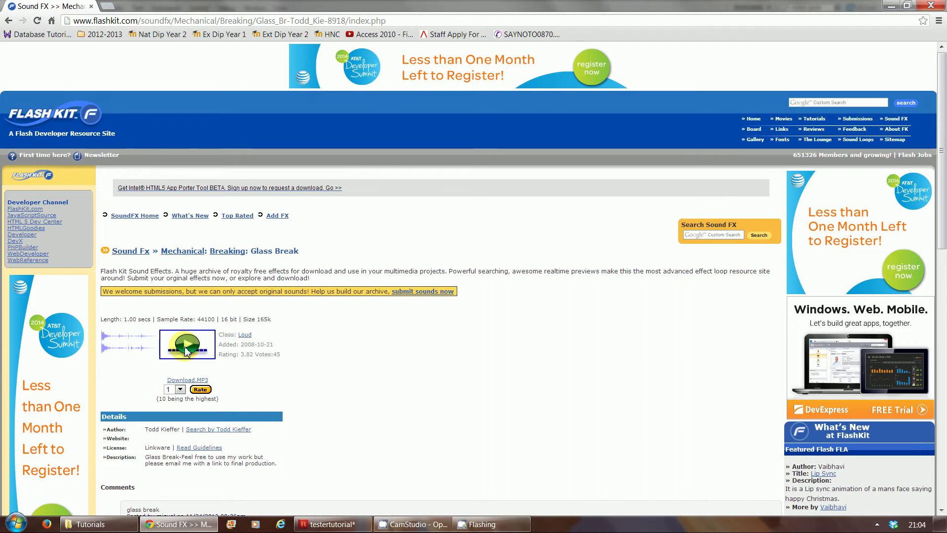
click(186, 351)
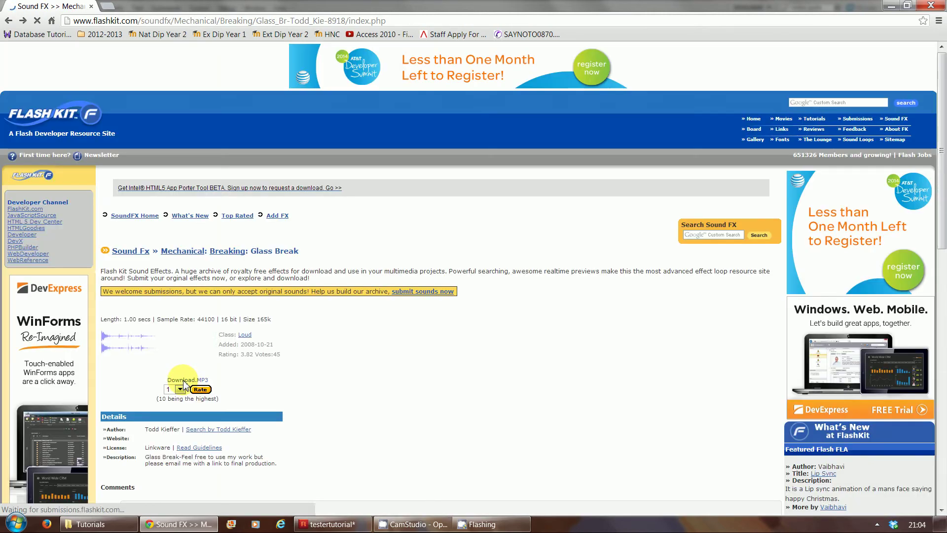
- Save the MP3 link into 2013-2014 > Nat Dip > Unit 37 - 2D Animation
right_click(184, 382)
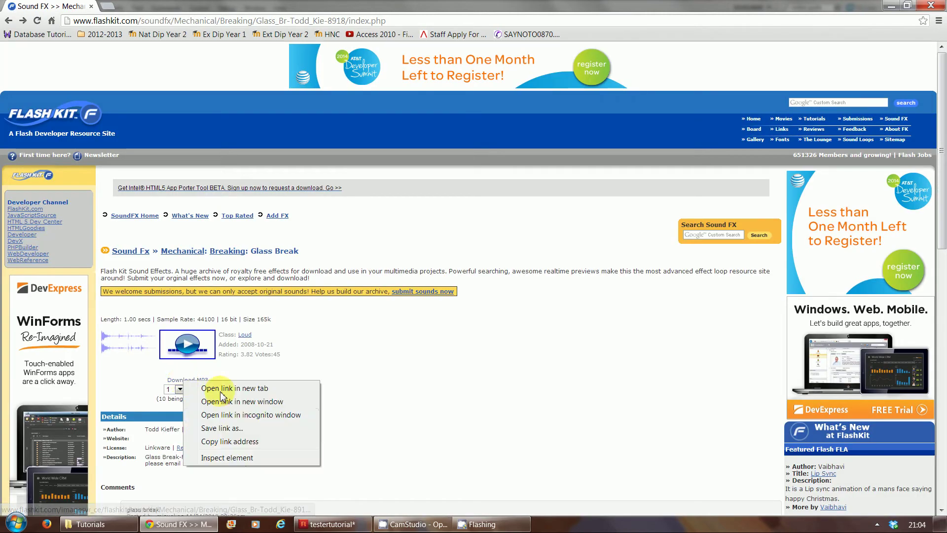
click(237, 428)
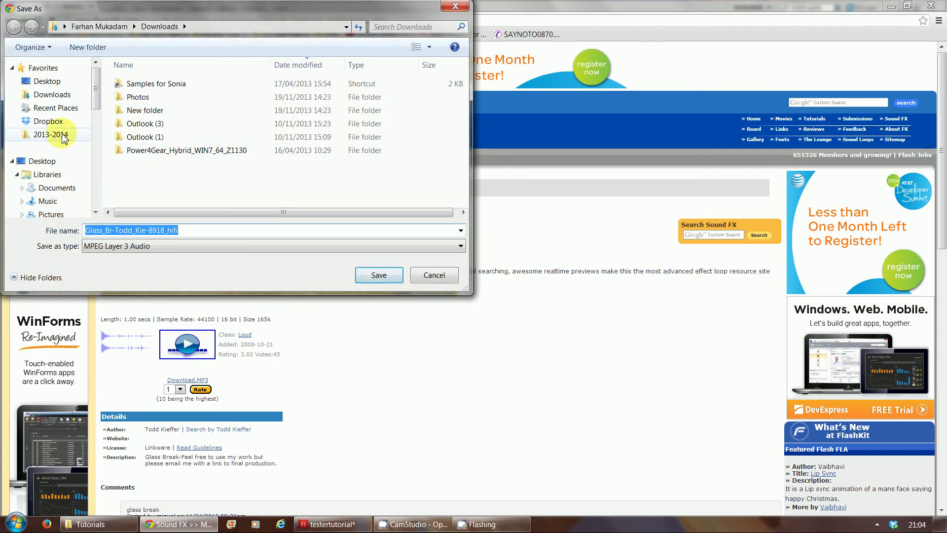
click(63, 135)
click(153, 181)
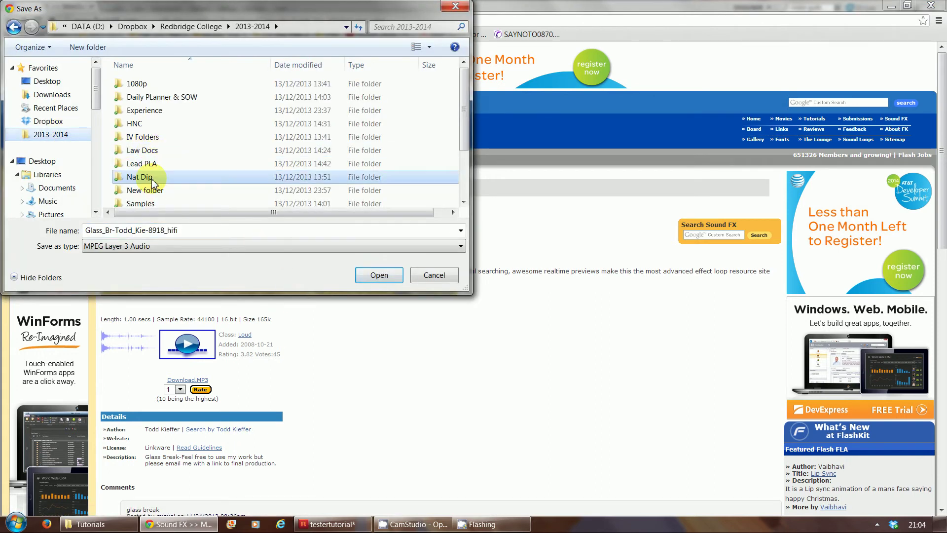
double_click(153, 181)
double_click(159, 187)
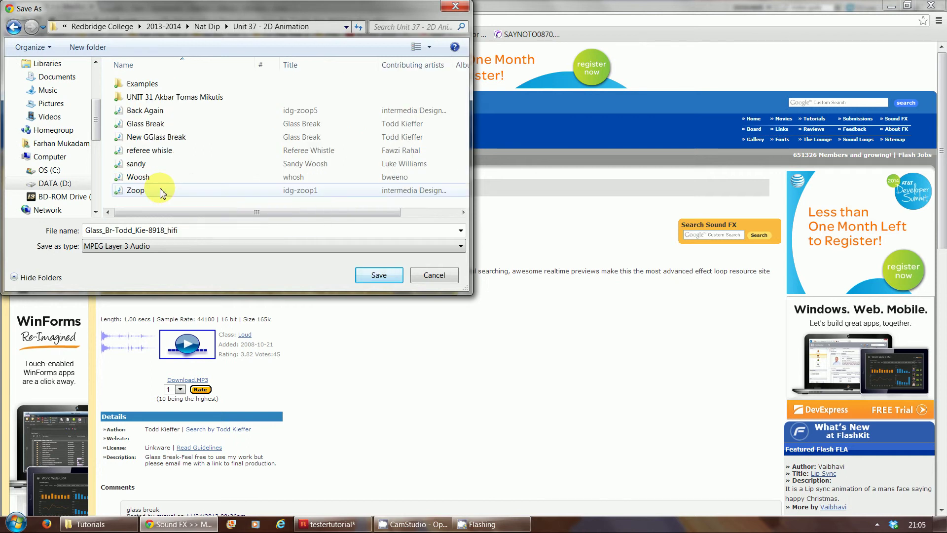
- Name the file 'Break glass' and save it
click(133, 235)
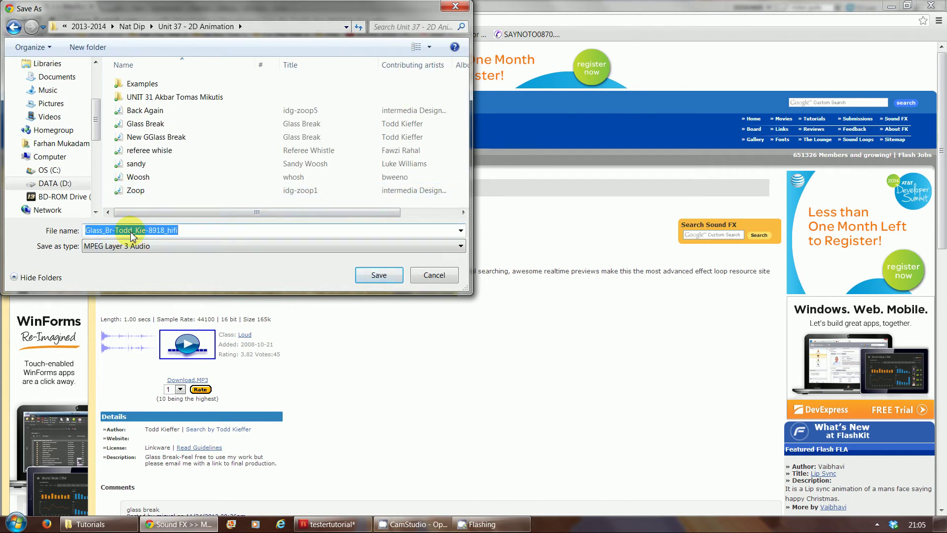
text(Broekn)
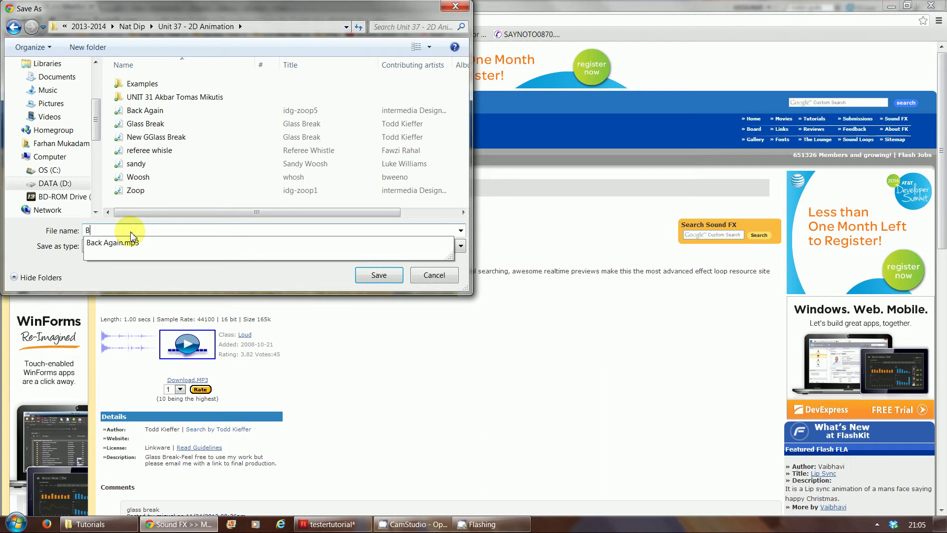
key(BackSpace)
key(BackSpace)
key(BackSpace)
key(BackSpace)
key(BackSpace)
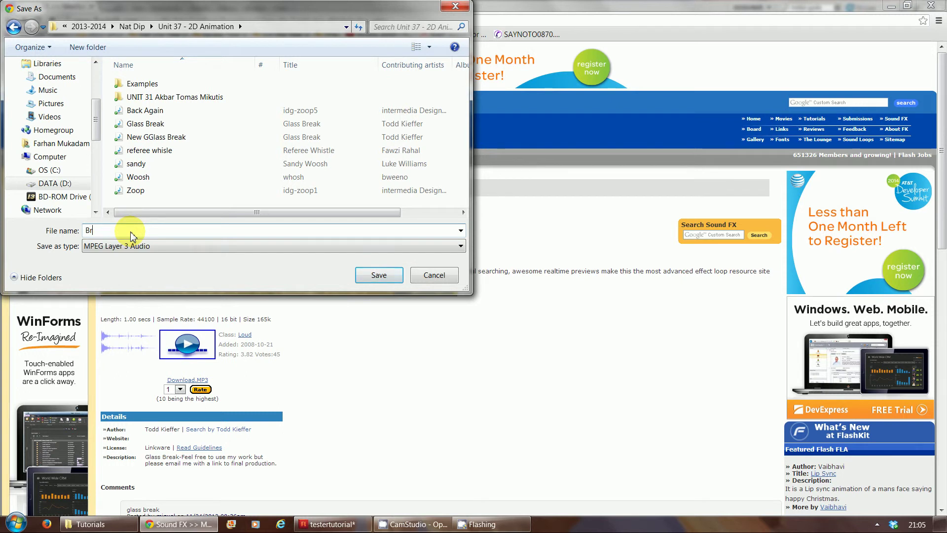
text(reak glass)
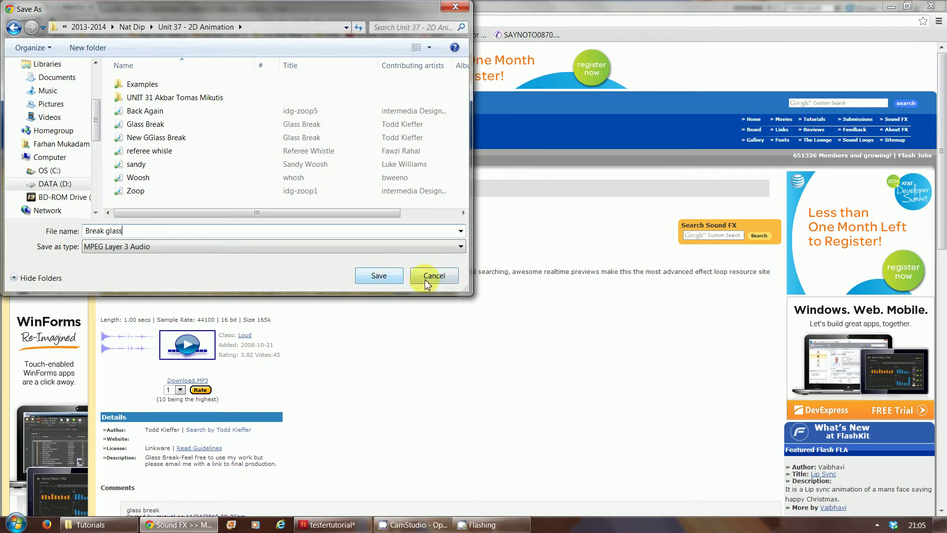
click(380, 275)
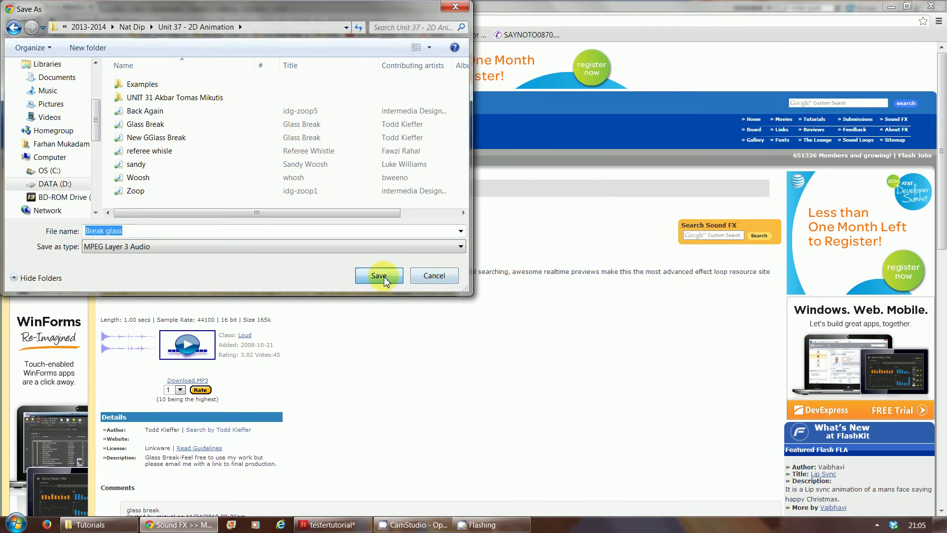
- Import Break glass.mp3 into the Flash library via File > Import > Import to Library
click(329, 524)
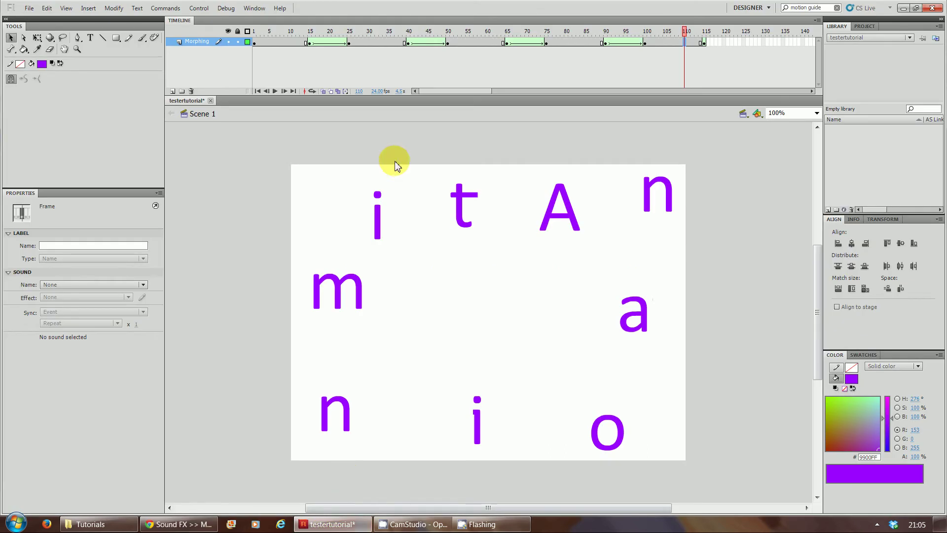
click(33, 9)
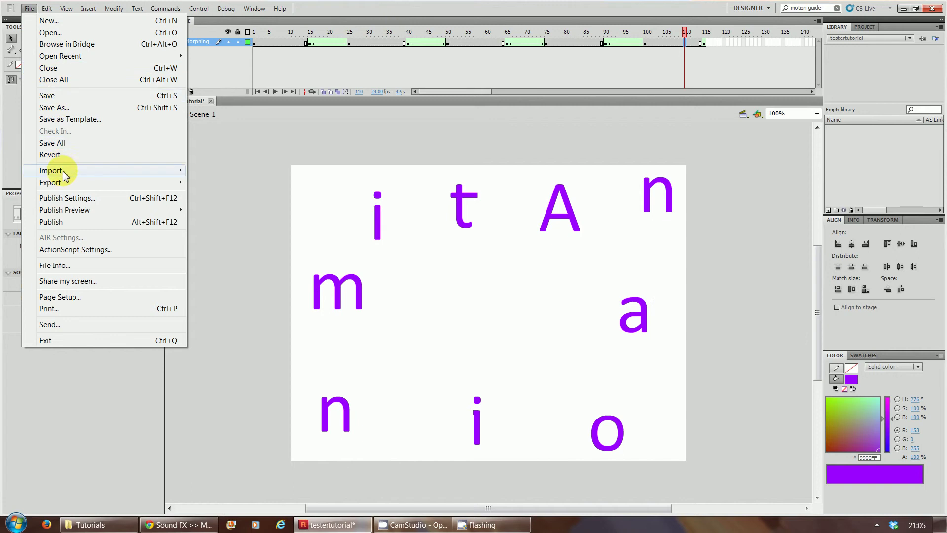
mouse_move(140, 177)
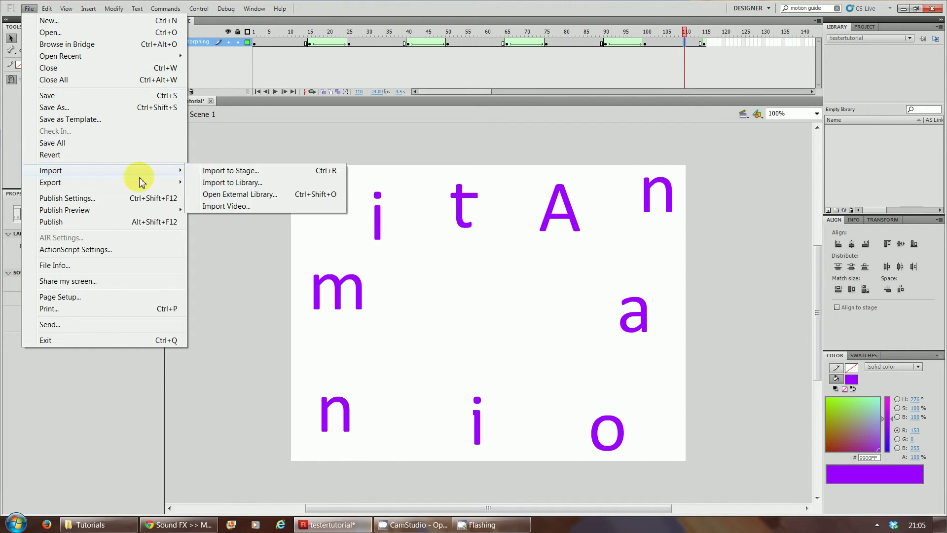
click(225, 186)
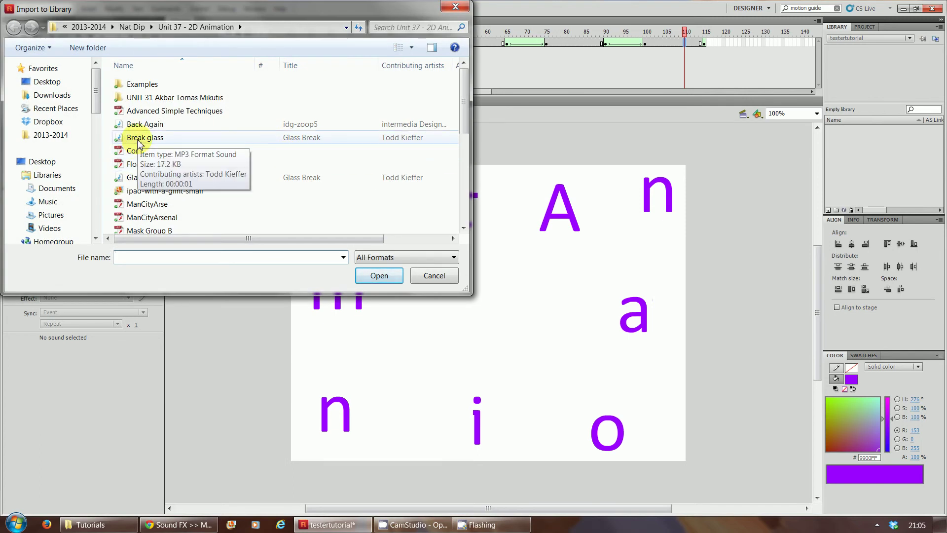
double_click(141, 138)
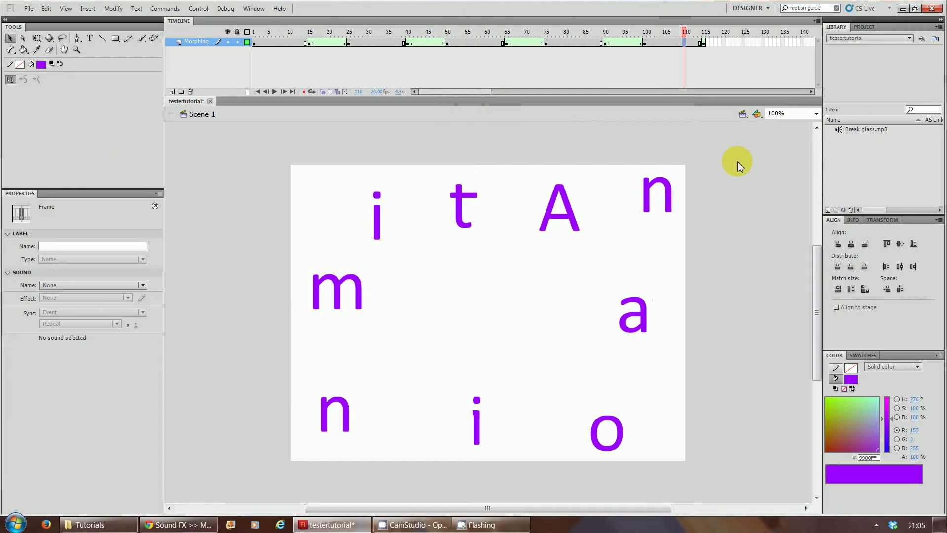
- Preview the Break glass sound in the library, then move the playhead back to frame 90
click(841, 130)
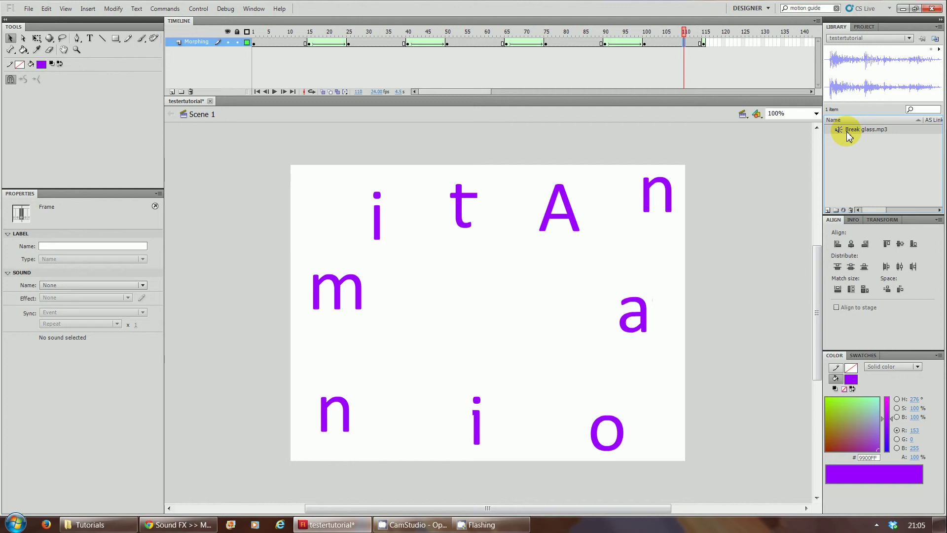
click(854, 156)
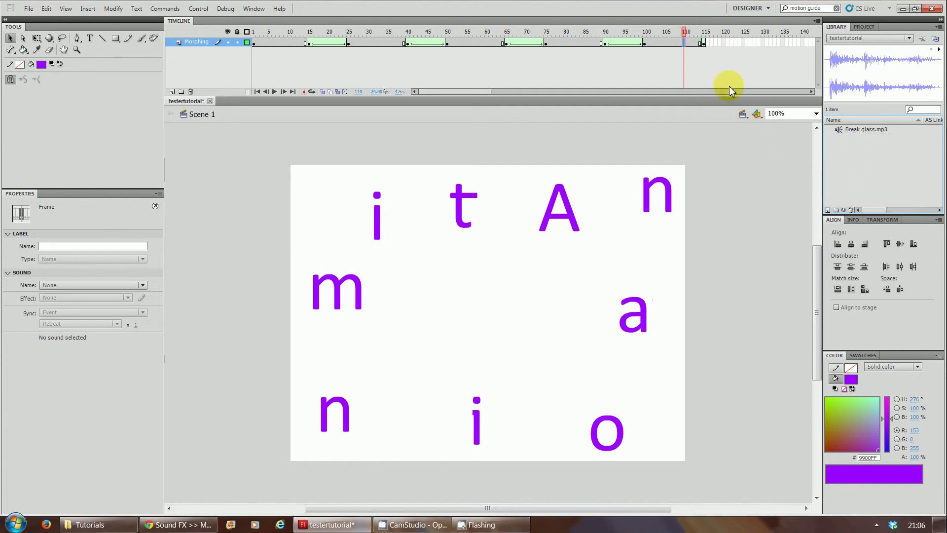
drag(686, 33, 607, 48)
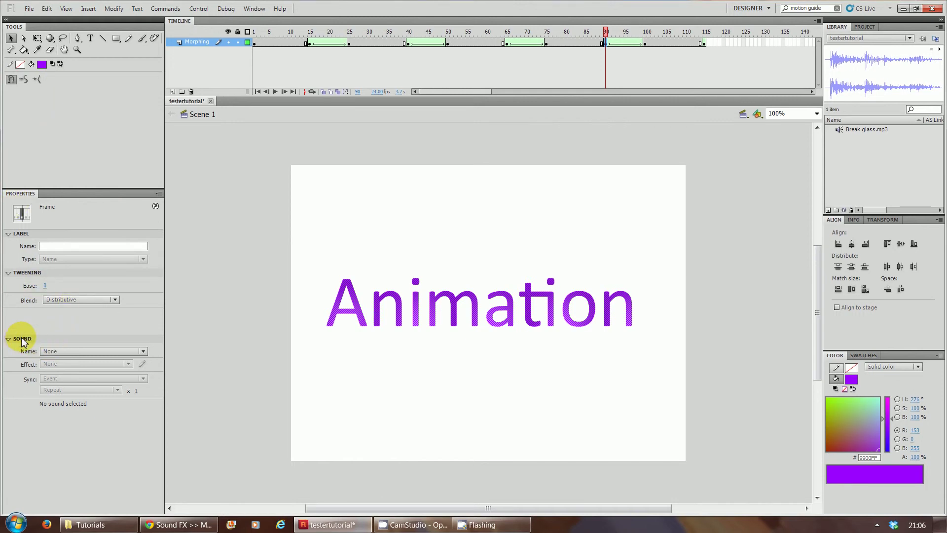
- Assign Break glass.mp3 to frame 90 with Repeat x1, then test the movie
click(143, 351)
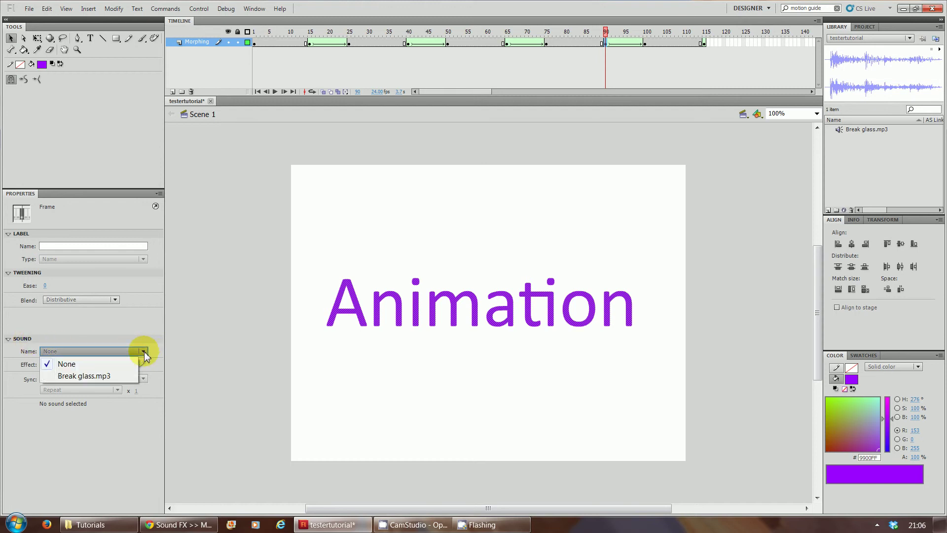
click(112, 376)
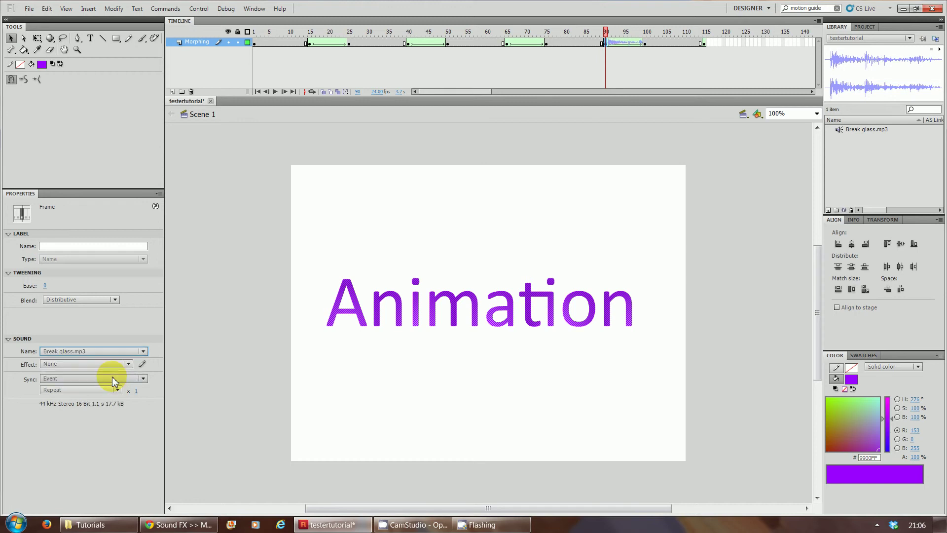
click(119, 392)
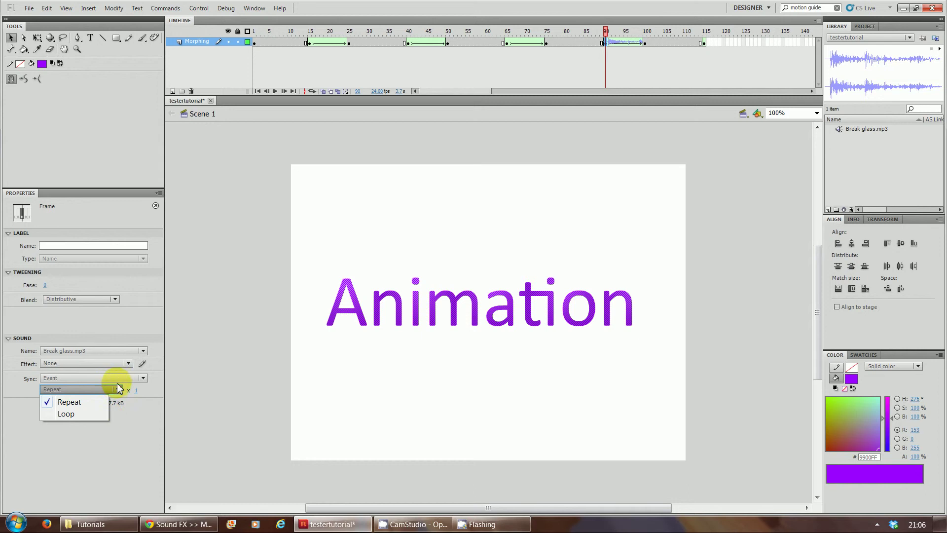
click(119, 390)
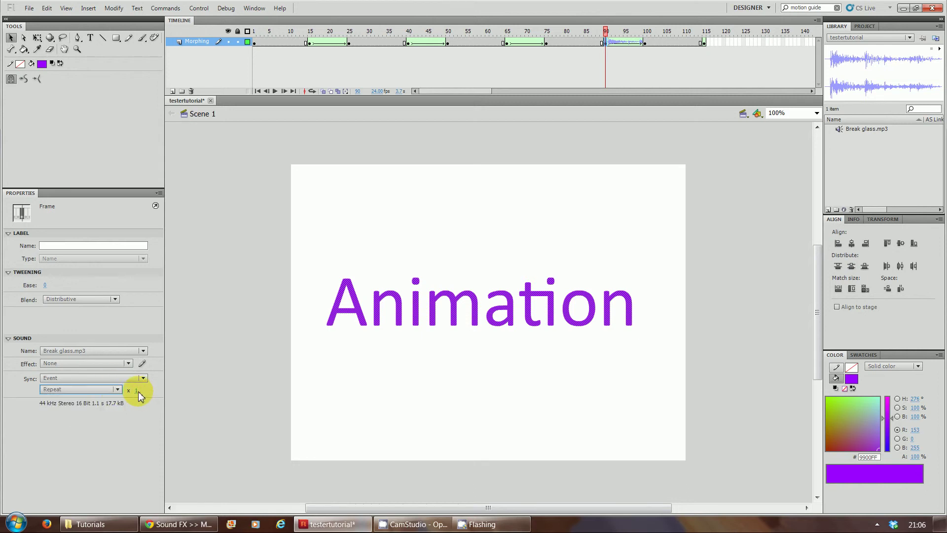
click(136, 391)
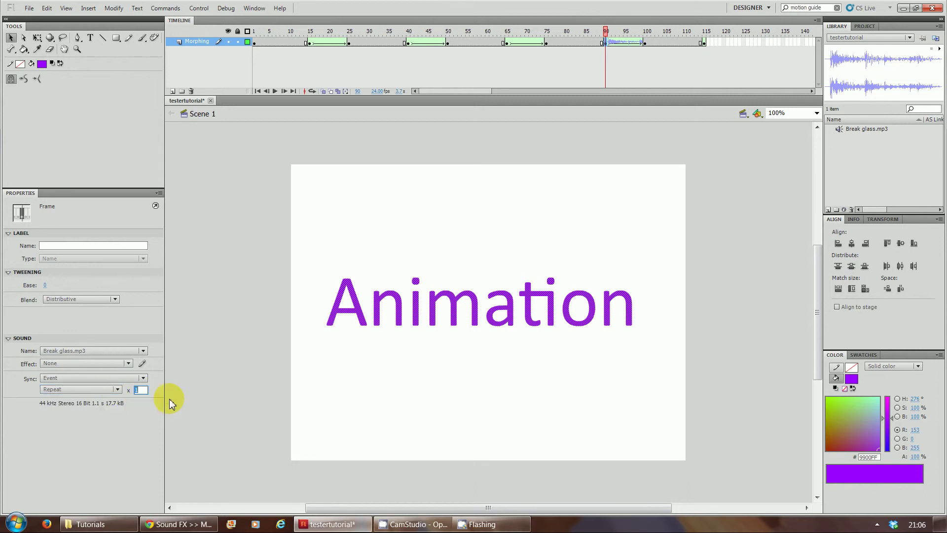
text(3)
key(Return)
click(117, 389)
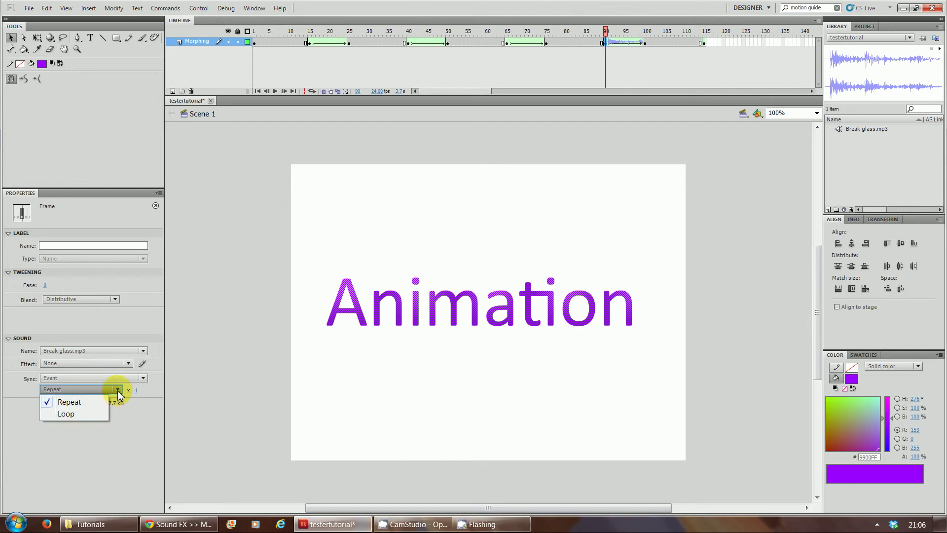
click(118, 389)
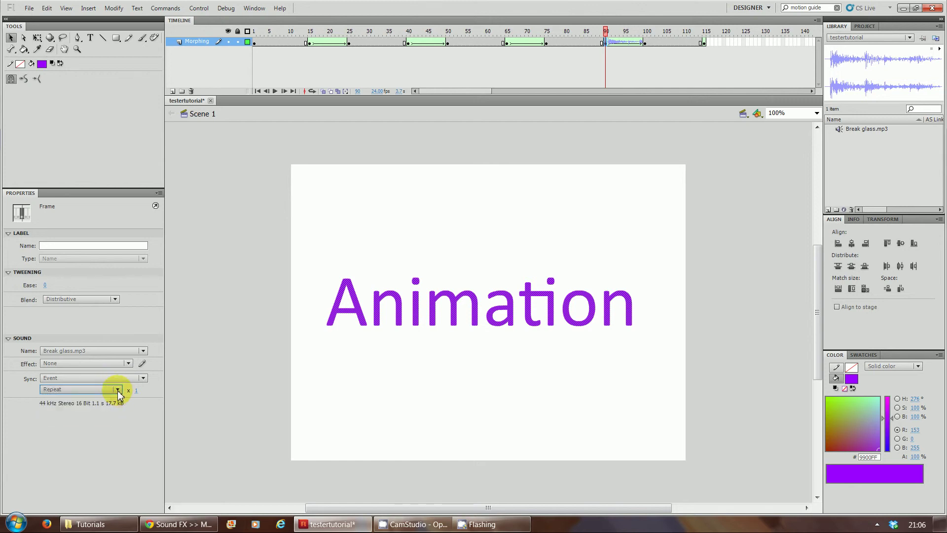
key(ctrl+Return)
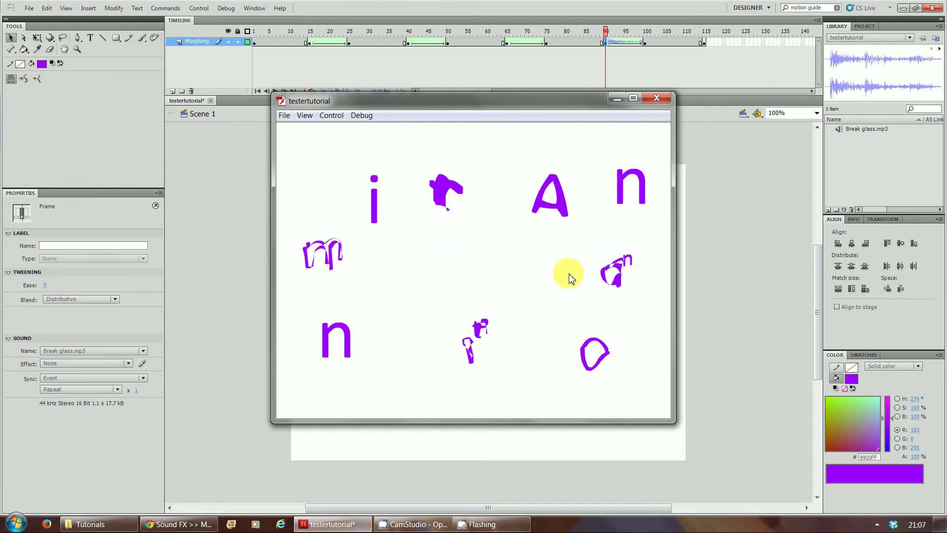
- Close the SWF preview and scrub the playhead back to frame 90 with purple 'Animation' assembled
click(655, 100)
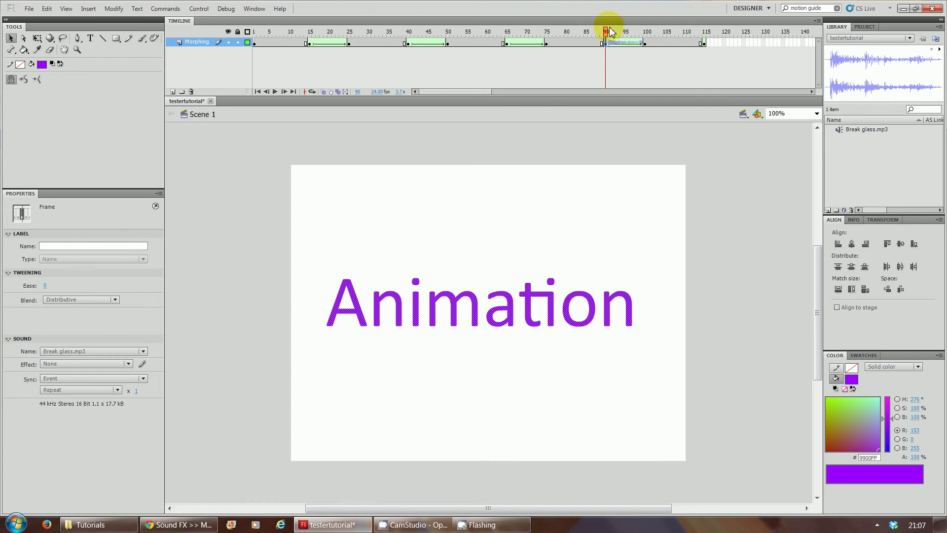
mouse_move(611, 32)
mouse_down()
mouse_move(649, 31)
mouse_move(606, 44)
mouse_up()
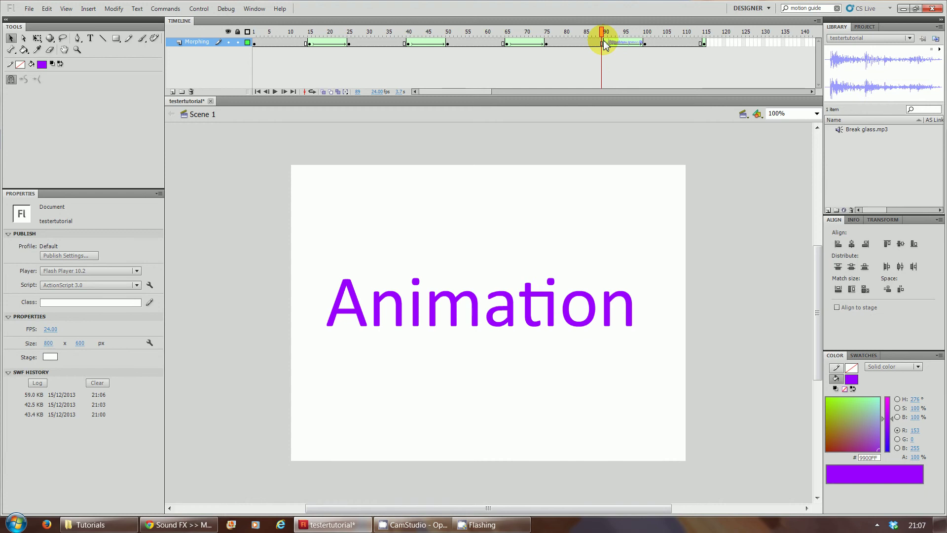
- Open the Morphing Animation 4 example file and test its movie with Ctrl+Enter
click(29, 8)
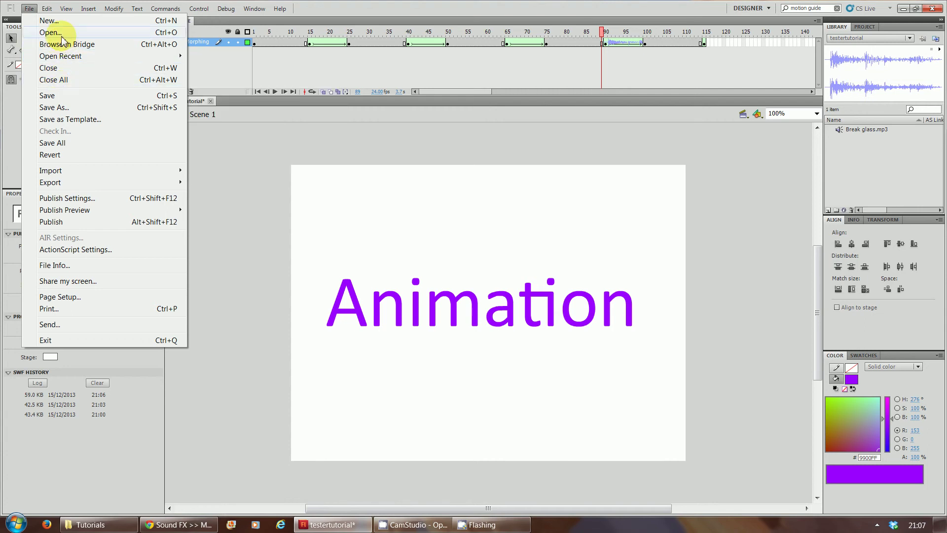
key(Escape)
drag(466, 105, 459, 184)
double_click(195, 111)
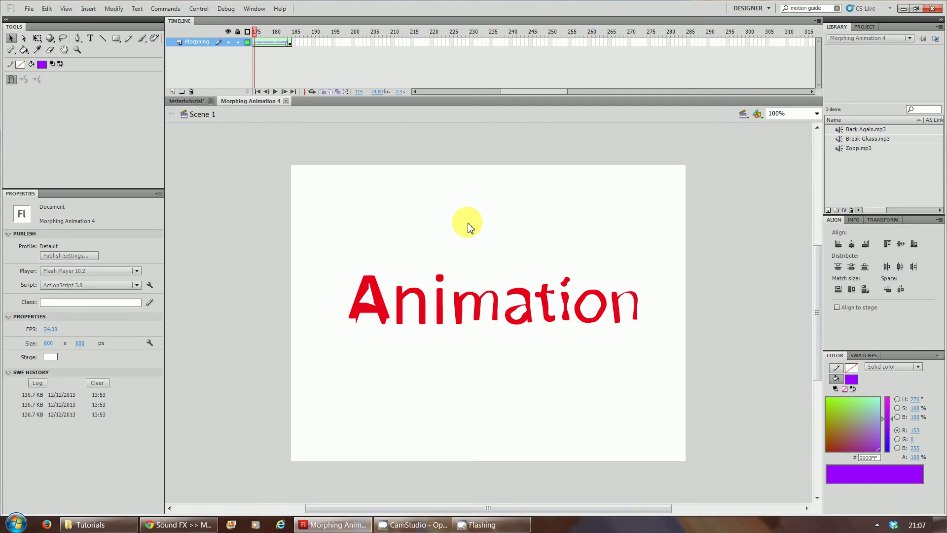
key(ctrl+Return)
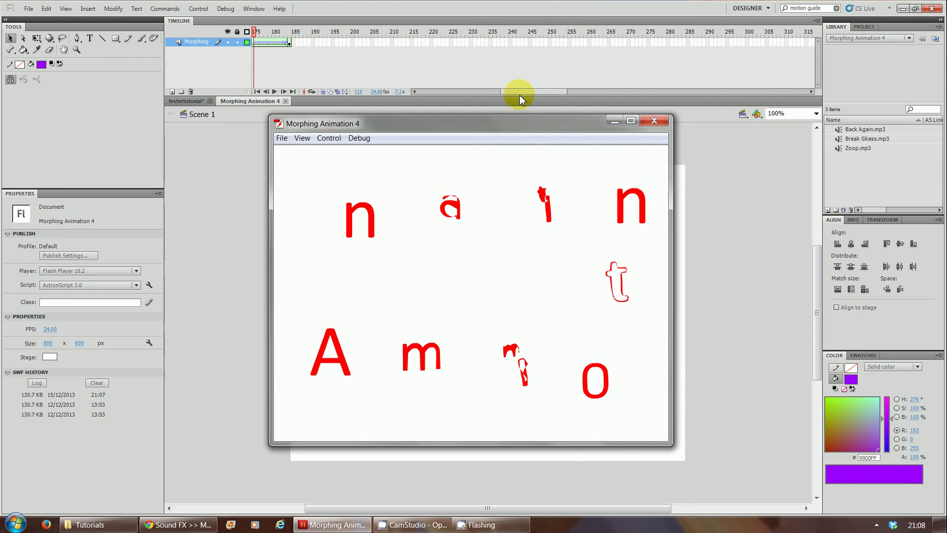
- Close the Morphing Animation 4 test window and scrub back to frame 158, where red 'Animation' reforms
drag(520, 95, 468, 95)
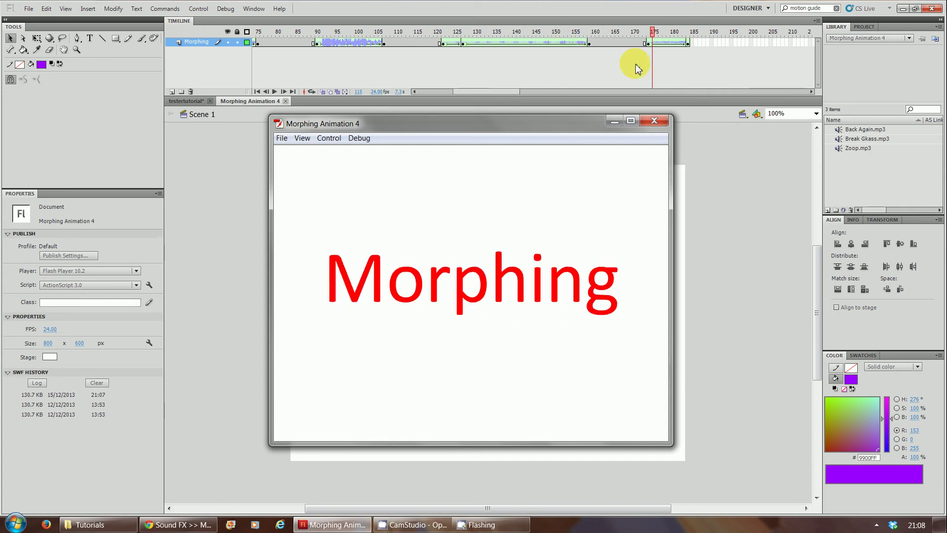
click(654, 120)
drag(652, 31, 587, 57)
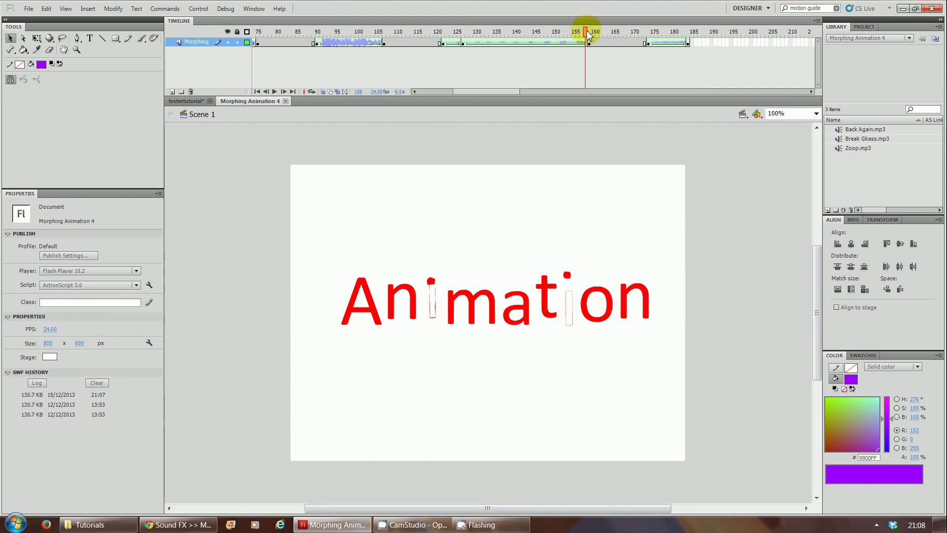
- Scrub the example's playhead forward to frame 184, ending on the blue word 'This'
drag(588, 34, 690, 55)
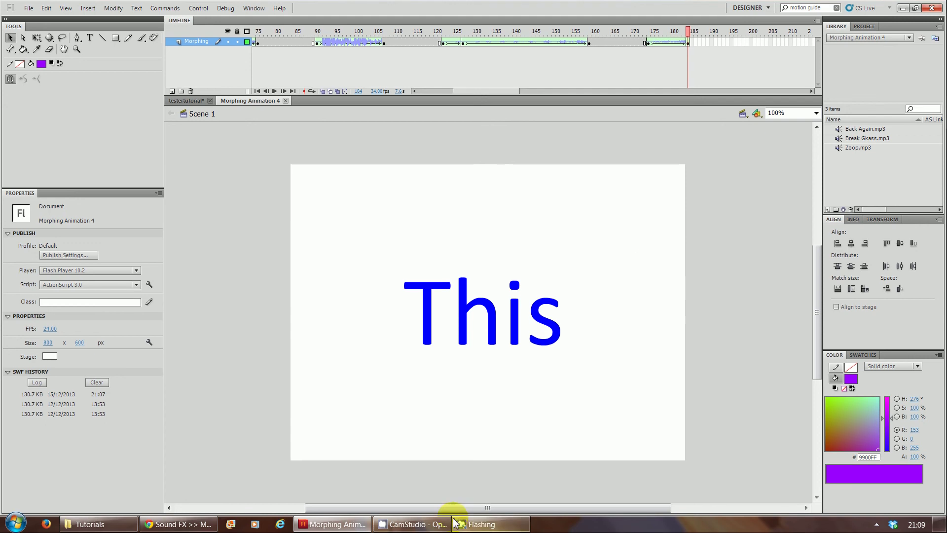
- Restore the CamStudio recorder window from the taskbar over the Flash editor
click(431, 524)
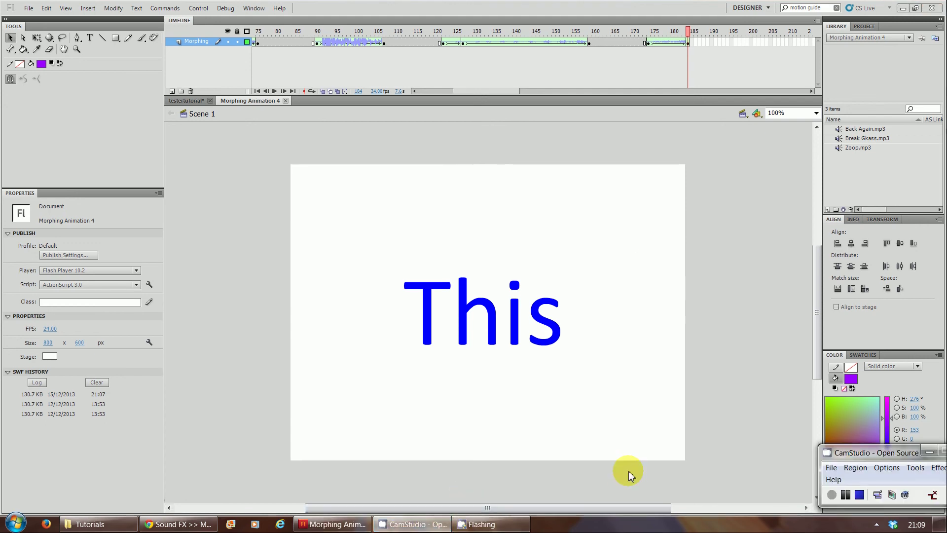